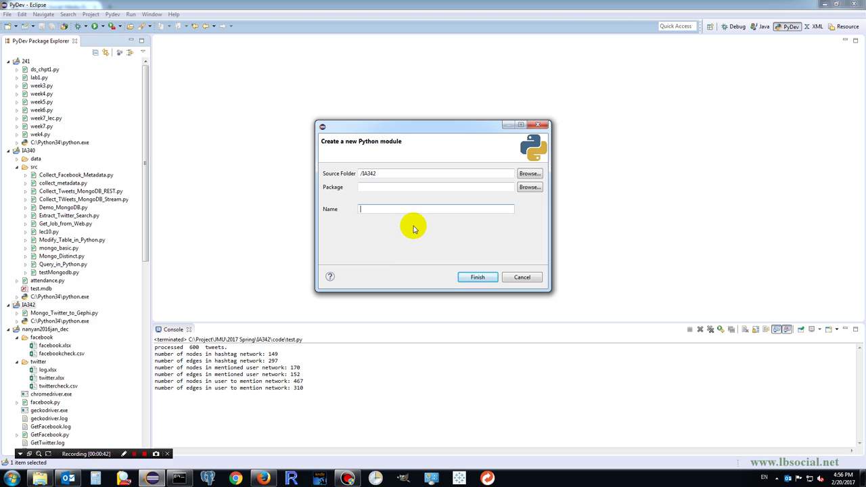
Create an empty Python module named test in the IA342 source folder and paste the copied tweet-network script into it.
{"action": "type", "text": "test"}
{"action": "left_click", "coordinate": [477, 276]}
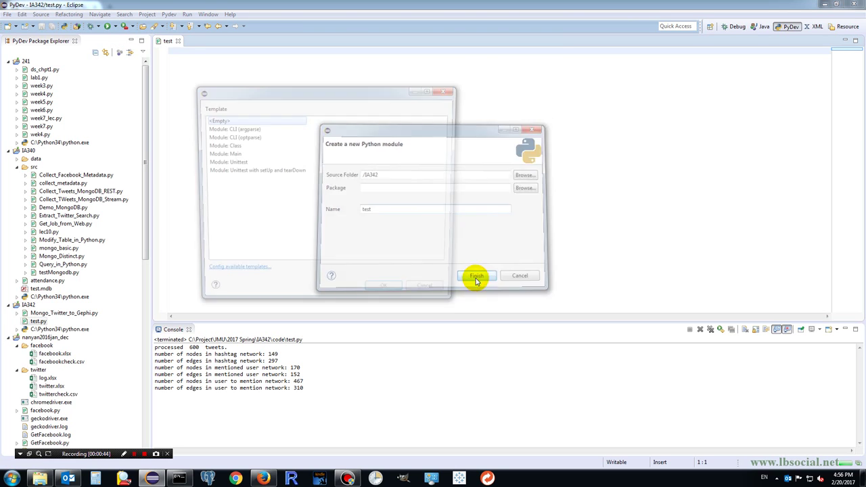
{"action": "left_click", "coordinate": [387, 293]}
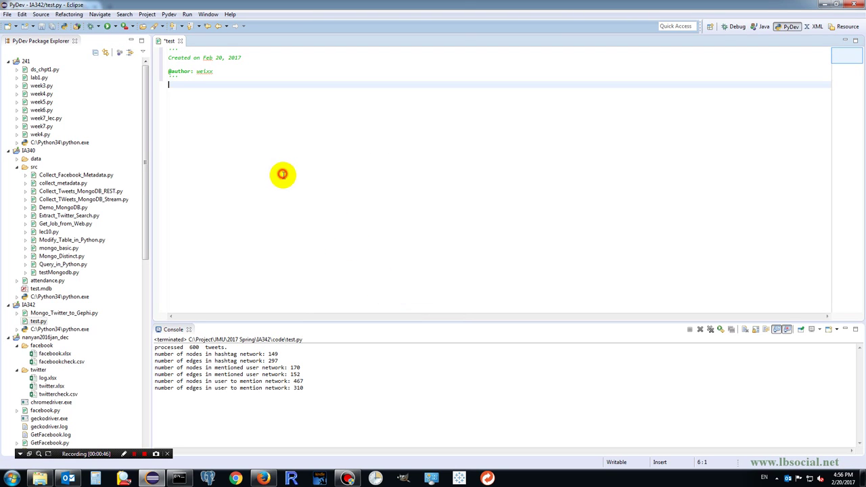
{"action": "key", "text": "ctrl+v"}
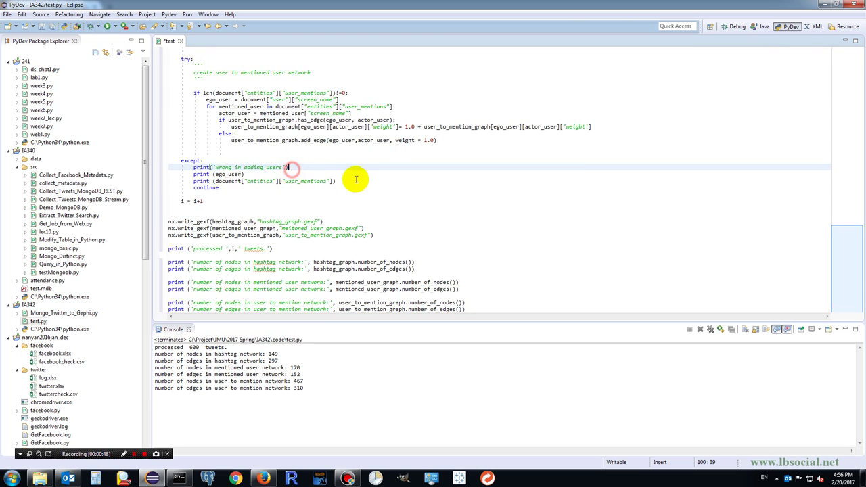
Examine the definitions of hashtag_graph, mentioned_user_graph and user_to_mention_graph near the start of the script.
{"action": "scroll", "coordinate": [429, 199], "scroll_direction": "up", "scroll_amount": 10}
{"action": "scroll", "coordinate": [428, 199], "scroll_direction": "up", "scroll_amount": 12}
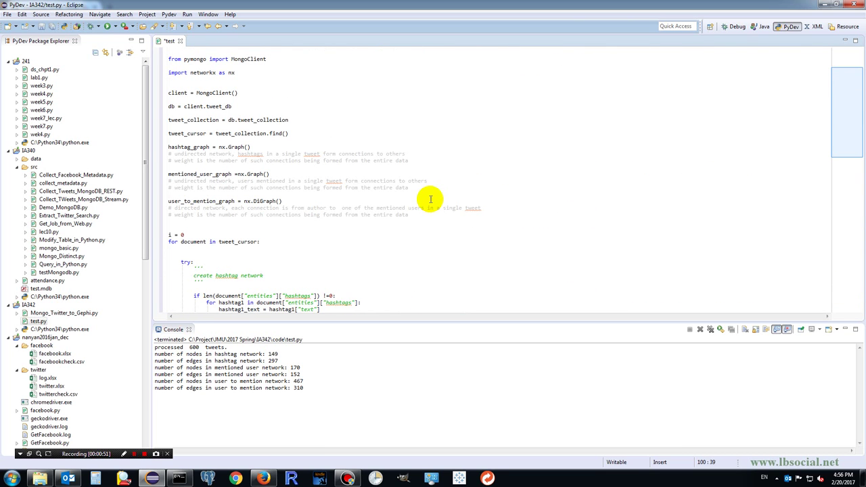
{"action": "left_click", "coordinate": [124, 454]}
{"action": "mouse_move", "coordinate": [164, 142]}
{"action": "left_mouse_down"}
{"action": "mouse_move", "coordinate": [280, 164]}
{"action": "mouse_move", "coordinate": [415, 166]}
{"action": "left_mouse_up"}
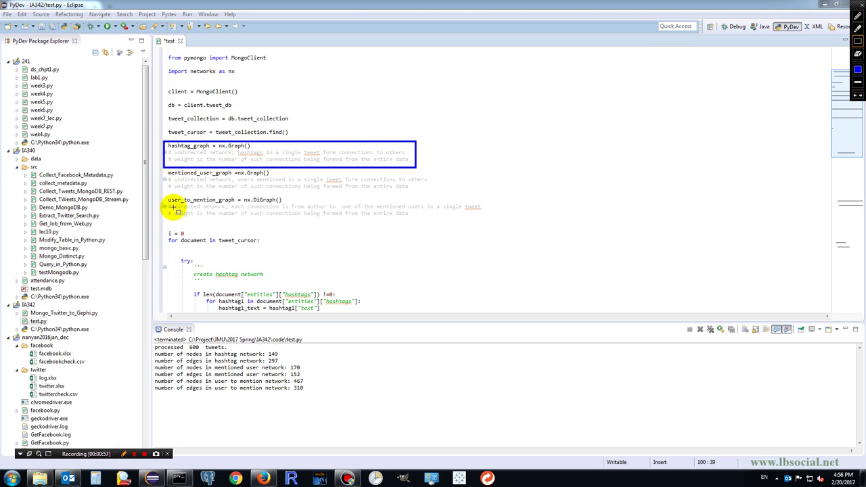
{"action": "left_click_drag", "start_coordinate": [165, 172], "coordinate": [430, 194]}
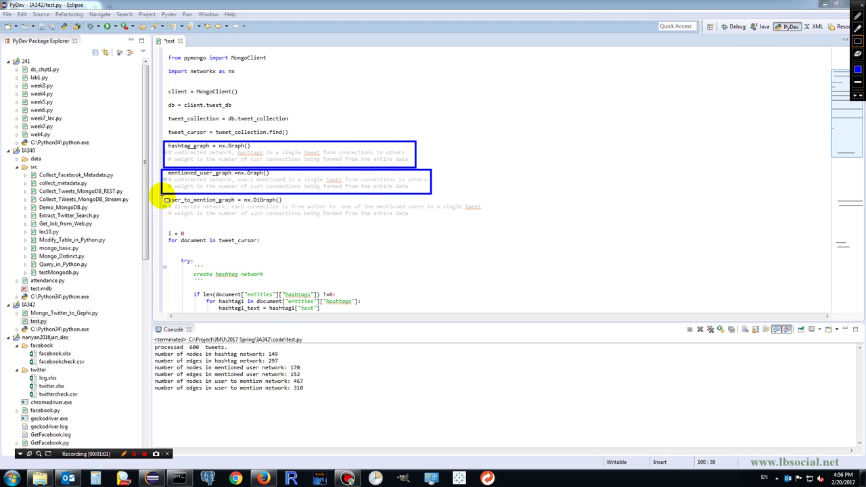
{"action": "left_click_drag", "start_coordinate": [163, 197], "coordinate": [484, 223]}
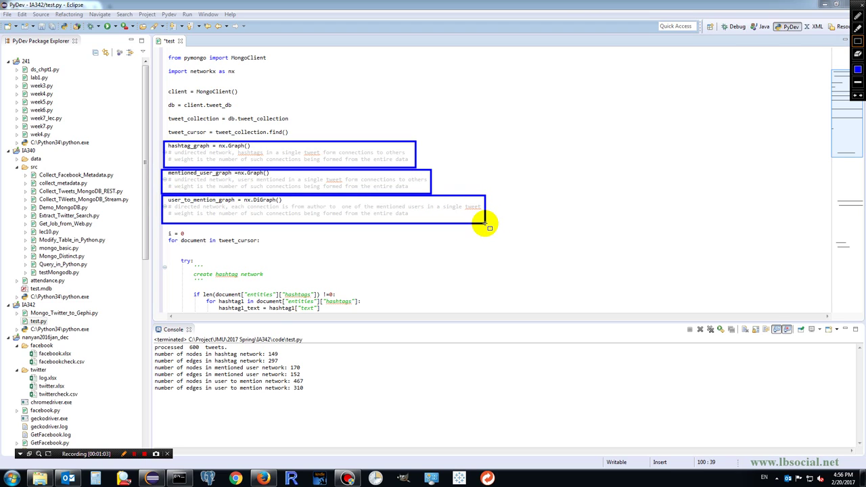
{"action": "left_click", "coordinate": [124, 454]}
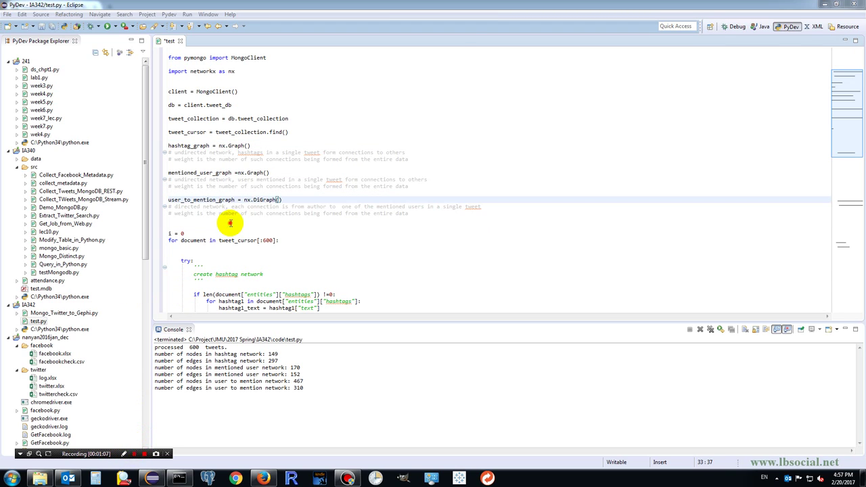
Limit the document loop to tweet_cursor[:600], run the test script and check its console output.
{"action": "left_click", "coordinate": [230, 223]}
{"action": "key", "text": "ctrl+F11"}
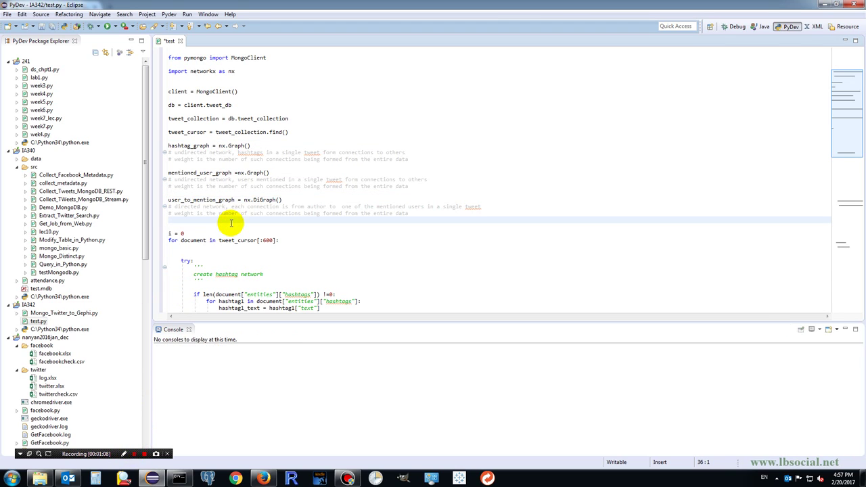
{"action": "left_click", "coordinate": [135, 454]}
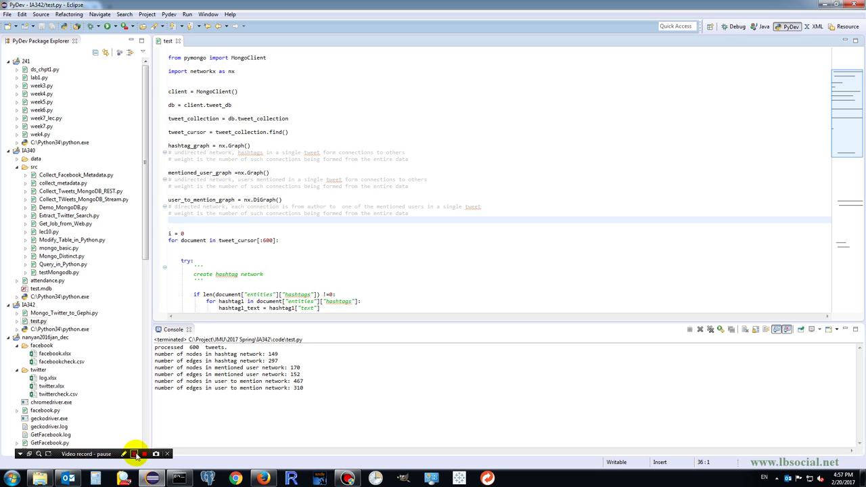
{"action": "left_click_drag", "start_coordinate": [151, 338], "coordinate": [313, 405]}
{"action": "left_click", "coordinate": [125, 454]}
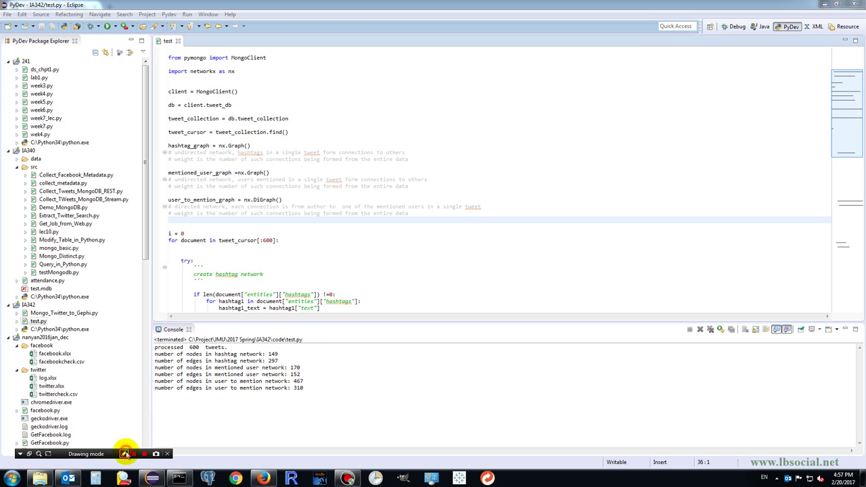
Switch to the code folder in Windows Explorer and examine the three exported GEXF graph files.
{"action": "left_click", "coordinate": [41, 478]}
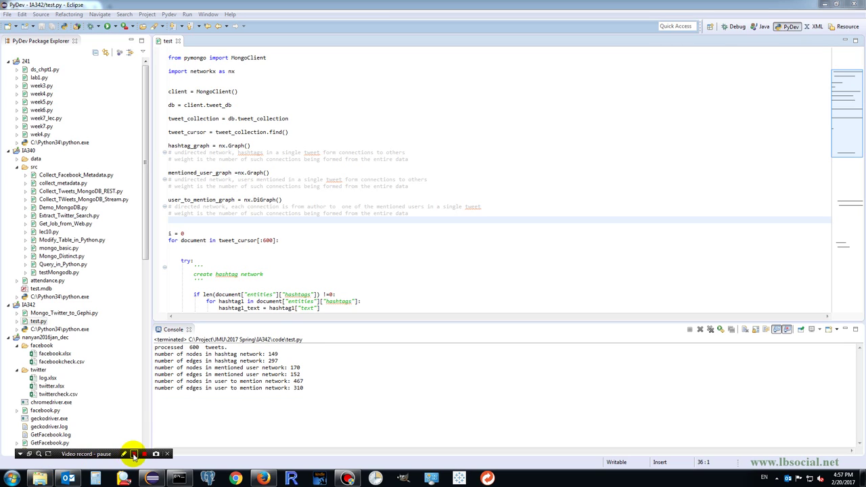
{"action": "left_click", "coordinate": [125, 453]}
{"action": "left_click_drag", "start_coordinate": [107, 75], "coordinate": [161, 82]}
{"action": "left_click_drag", "start_coordinate": [108, 77], "coordinate": [174, 91]}
{"action": "left_click_drag", "start_coordinate": [107, 111], "coordinate": [177, 126]}
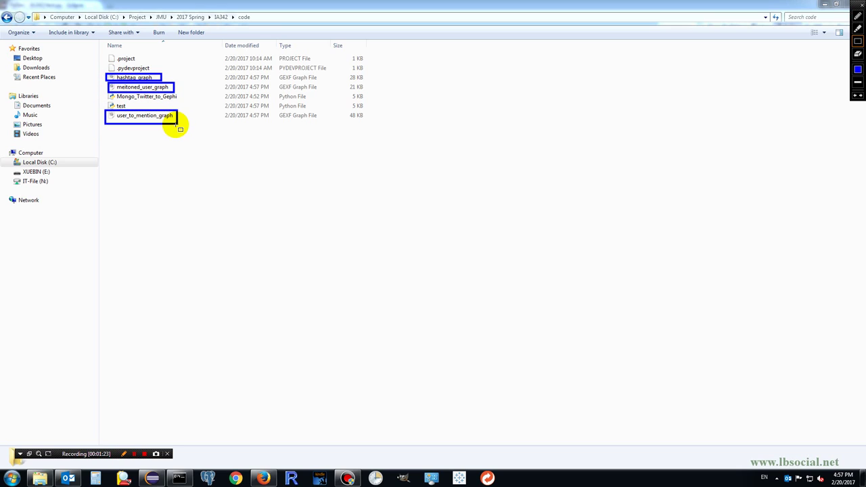
{"action": "left_click", "coordinate": [125, 455]}
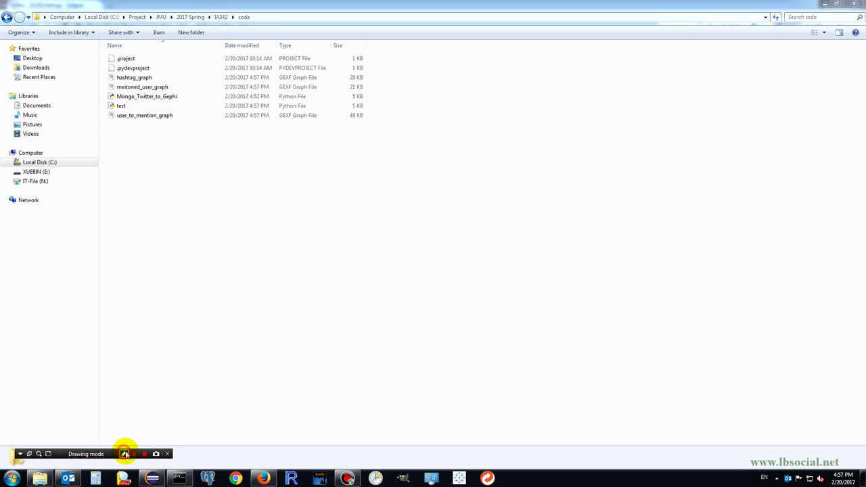
Open the hashtag_graph GEXF file in Gephi and import it as a new undirected graph.
{"action": "double_click", "coordinate": [133, 78]}
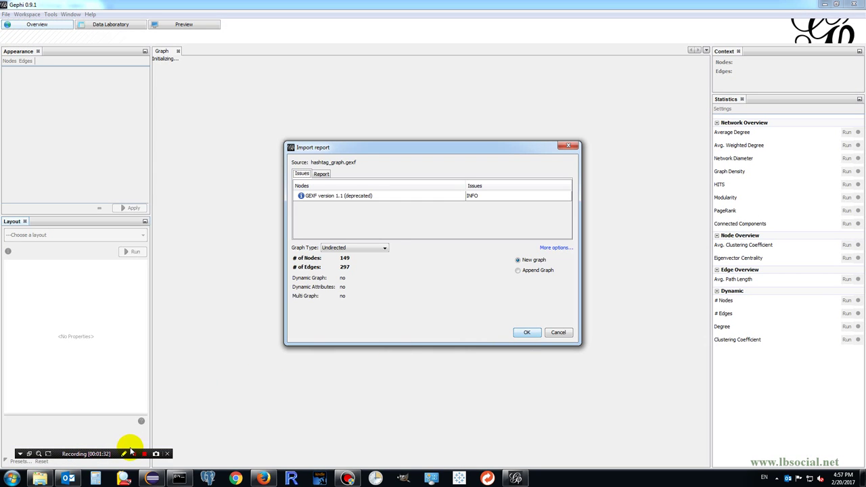
{"action": "left_click", "coordinate": [125, 454]}
{"action": "left_click_drag", "start_coordinate": [316, 242], "coordinate": [360, 251]}
{"action": "left_click_drag", "start_coordinate": [292, 257], "coordinate": [355, 273]}
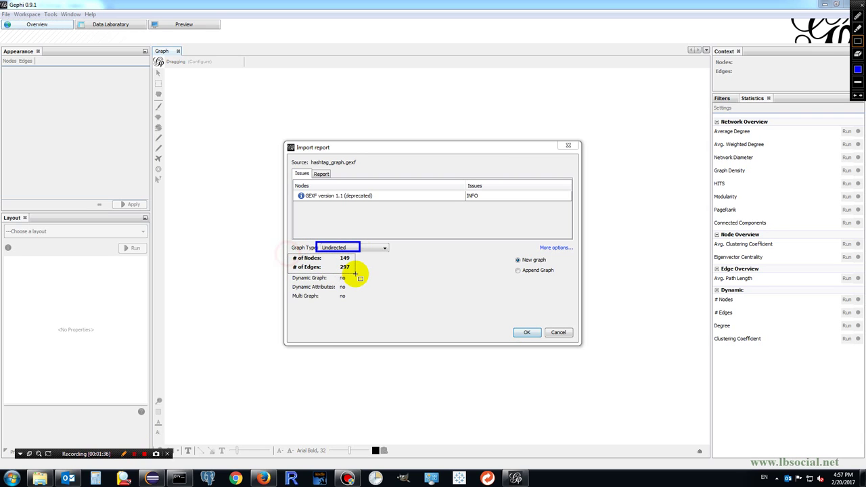
{"action": "left_click", "coordinate": [136, 454]}
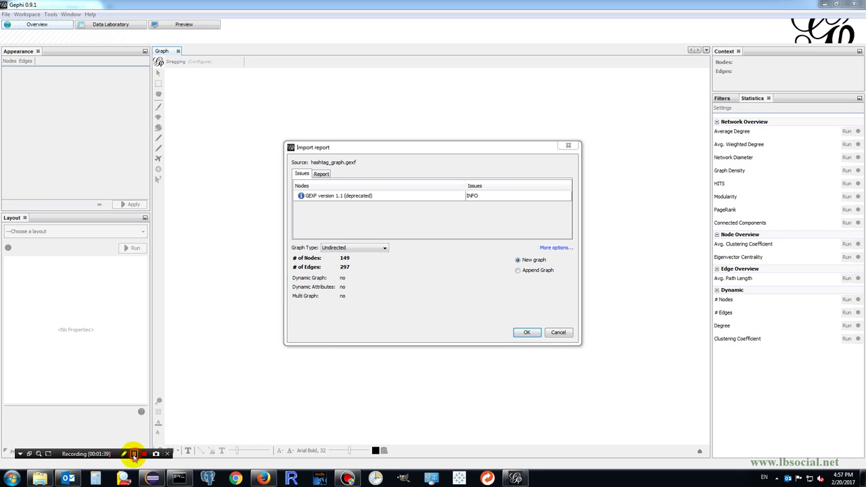
{"action": "left_click", "coordinate": [526, 332]}
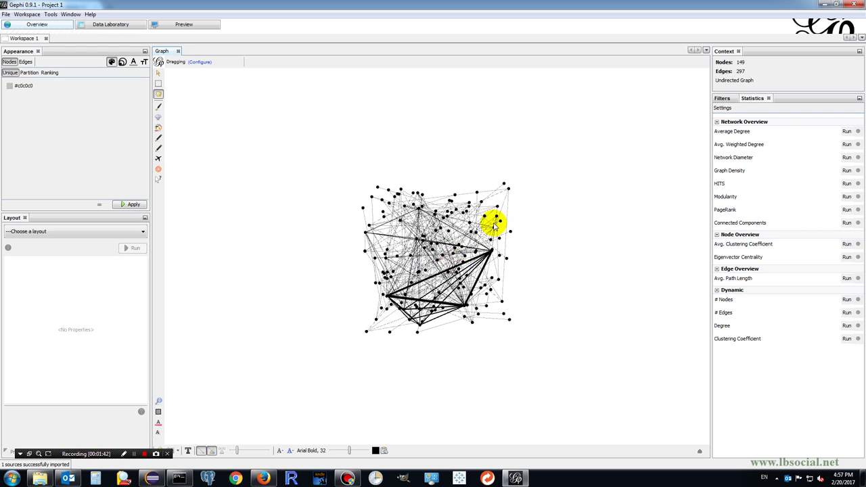
Run the average weighted degree statistic on the hashtag graph, review its report and close it.
{"action": "left_click", "coordinate": [846, 144]}
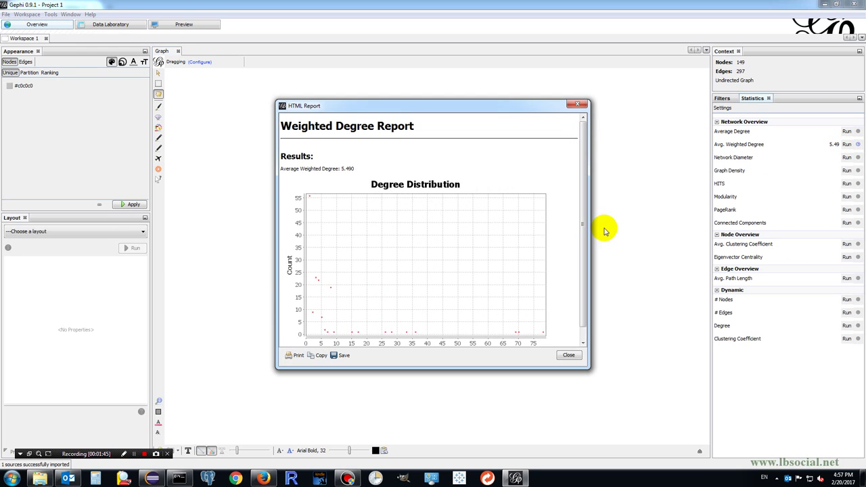
{"action": "scroll", "coordinate": [506, 320], "scroll_direction": "down", "scroll_amount": 1}
{"action": "left_click", "coordinate": [568, 355]}
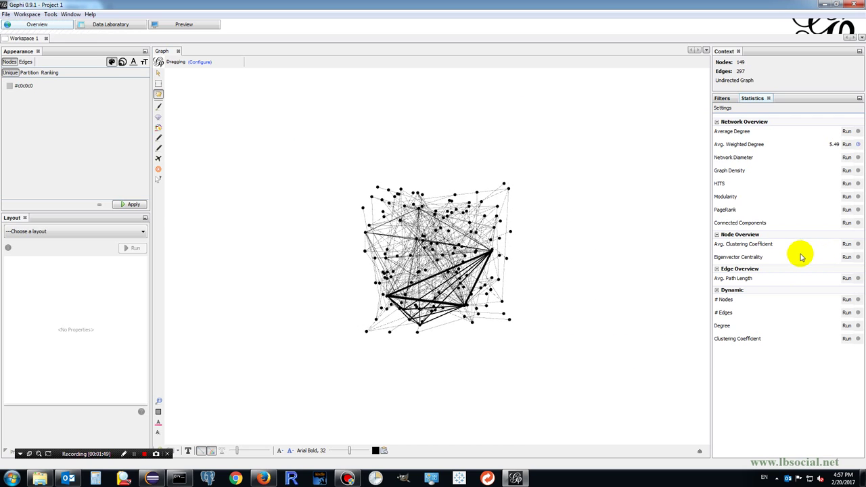
Run the connected components statistic with the Undirected setting, review its report and close it.
{"action": "left_click", "coordinate": [846, 223]}
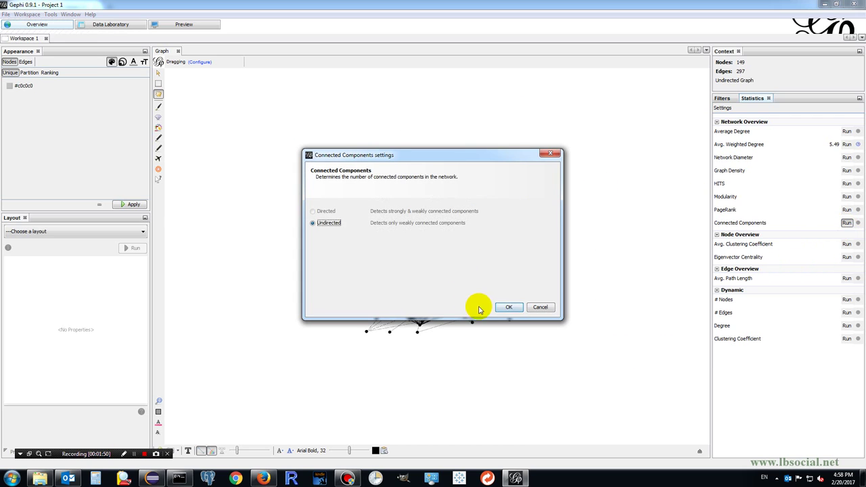
{"action": "left_click", "coordinate": [509, 308]}
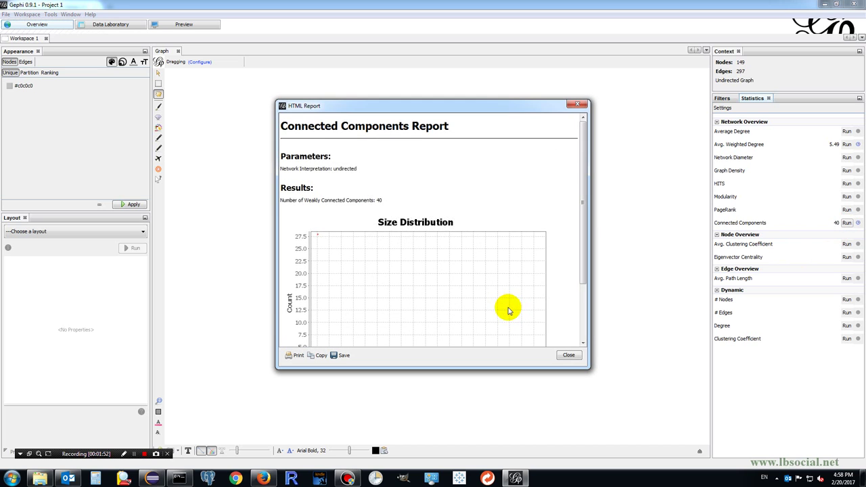
{"action": "scroll", "coordinate": [534, 318], "scroll_direction": "down", "scroll_amount": 3}
{"action": "left_click", "coordinate": [568, 355]}
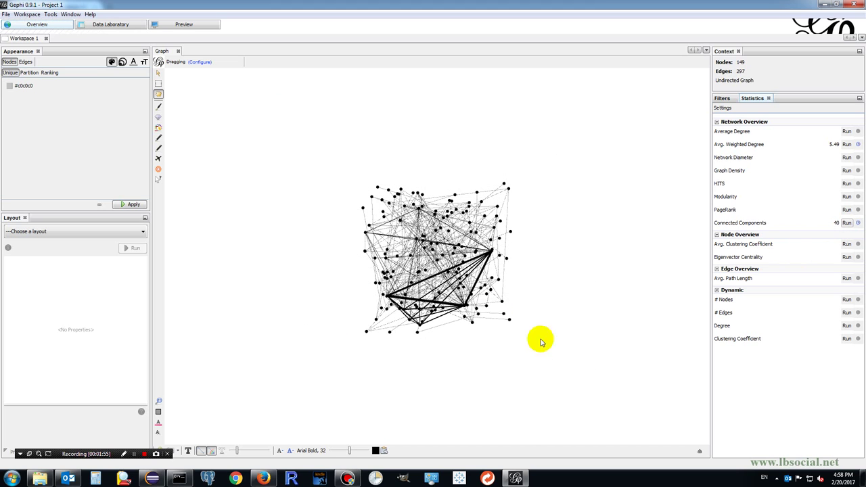
Color the graph's nodes by partition using the Component ID attribute.
{"action": "left_click", "coordinate": [29, 72]}
{"action": "left_click", "coordinate": [95, 86]}
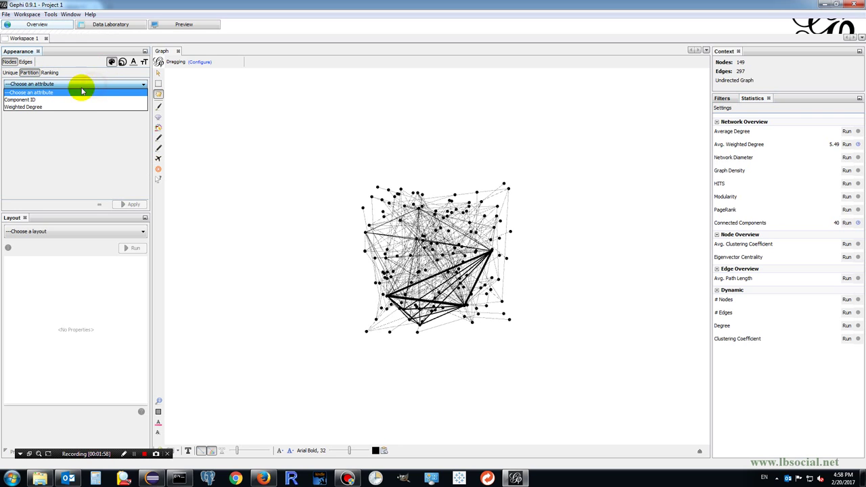
{"action": "left_click", "coordinate": [67, 99]}
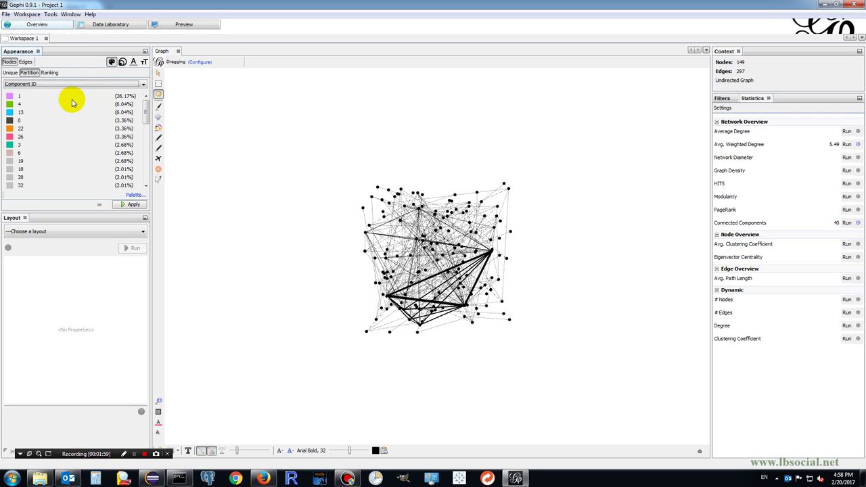
{"action": "left_click", "coordinate": [128, 205]}
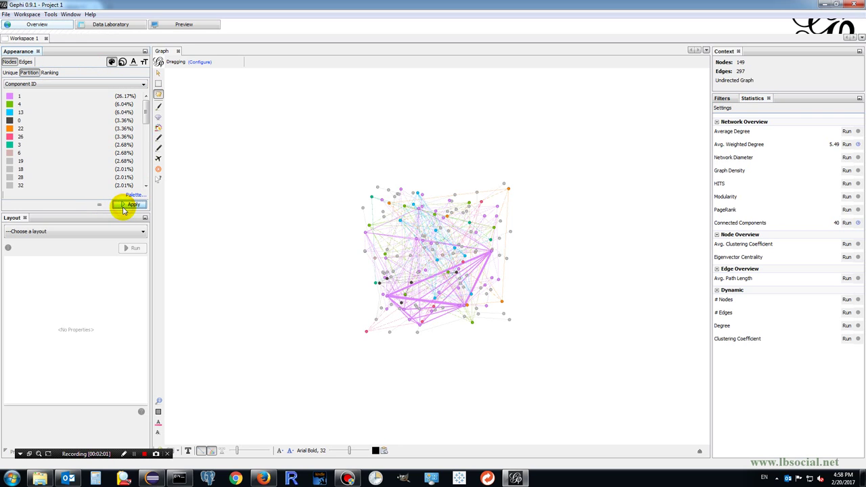
{"action": "left_click", "coordinate": [49, 73]}
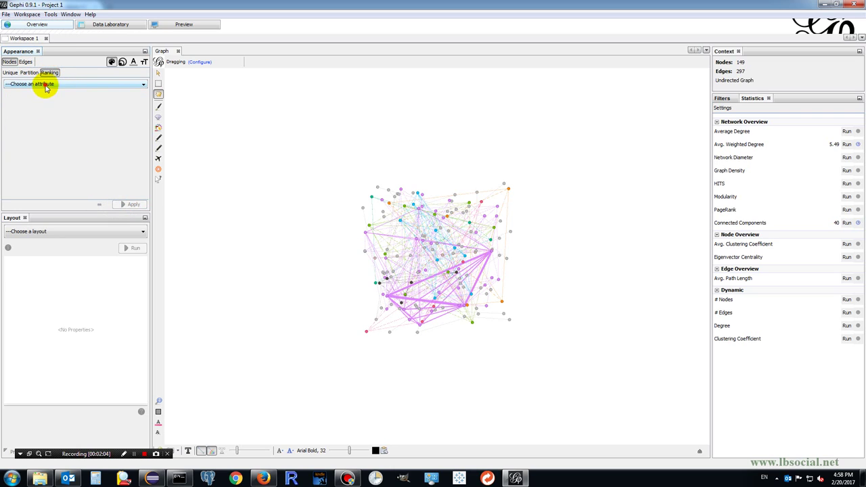
{"action": "left_click", "coordinate": [43, 84]}
{"action": "left_click", "coordinate": [45, 100]}
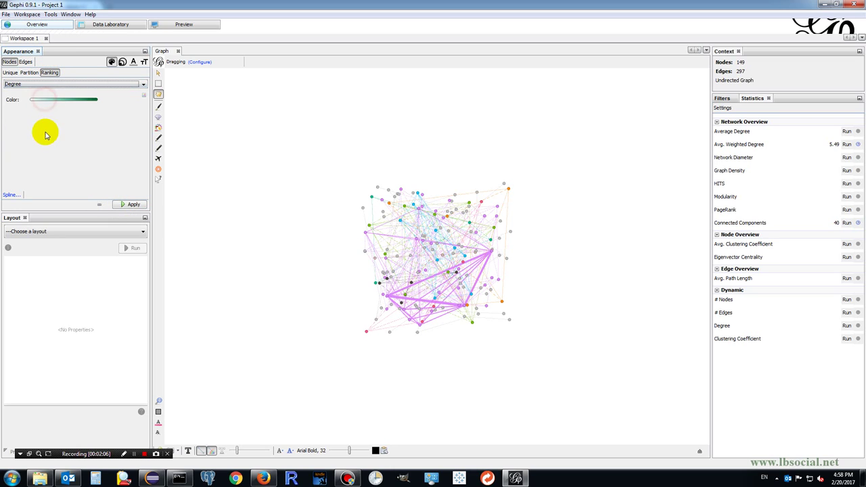
{"action": "left_click", "coordinate": [56, 84]}
{"action": "left_click", "coordinate": [53, 115]}
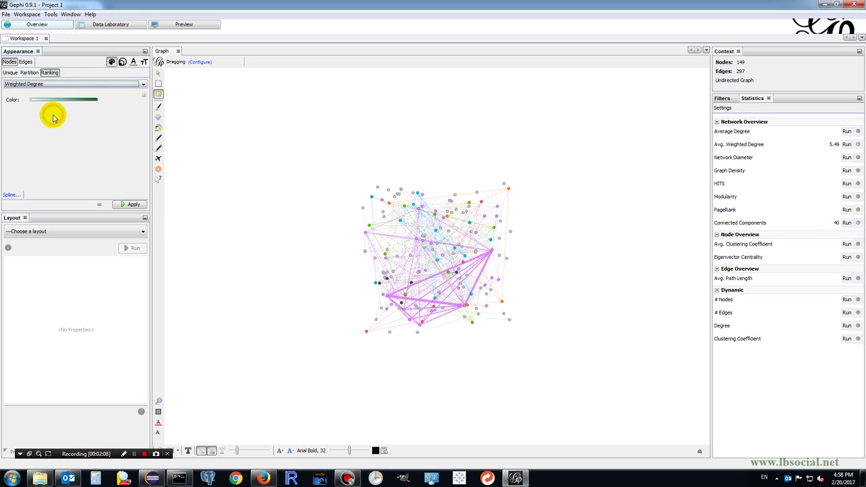
Size the nodes by Weighted Degree ranking, with minimum size 2 and maximum size 8.
{"action": "left_click", "coordinate": [121, 61]}
{"action": "left_click", "coordinate": [38, 75]}
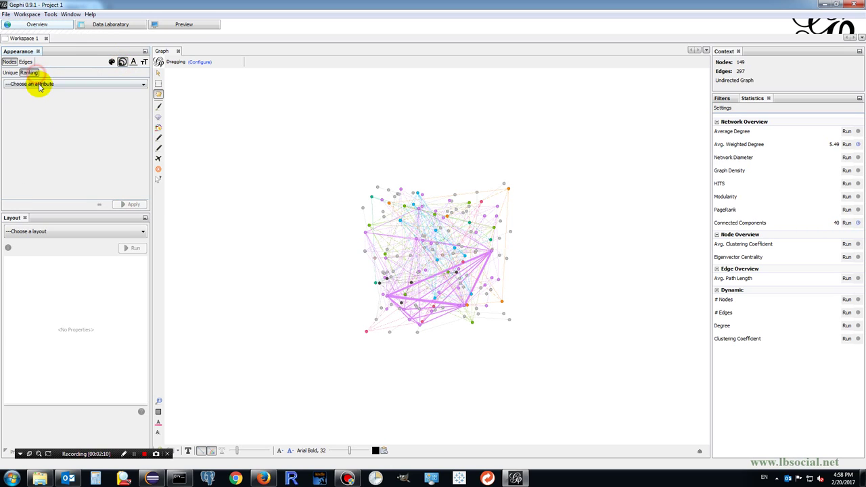
{"action": "left_click", "coordinate": [39, 84]}
{"action": "left_click", "coordinate": [34, 112]}
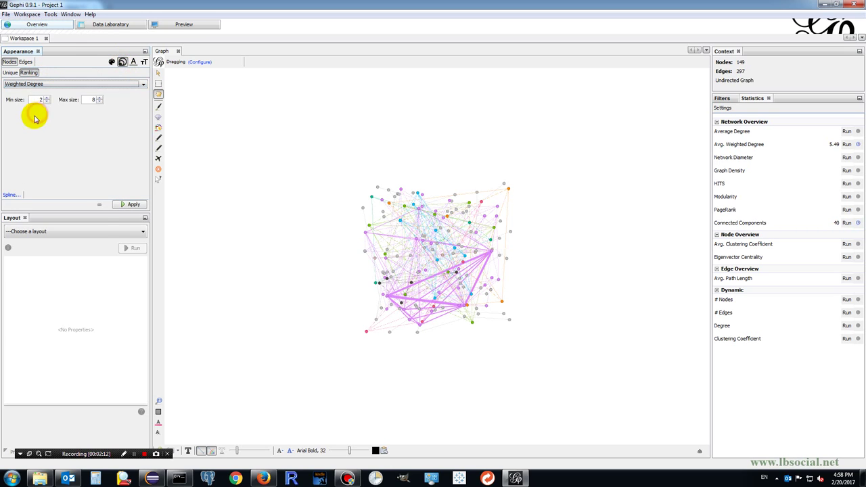
{"action": "left_click", "coordinate": [126, 205]}
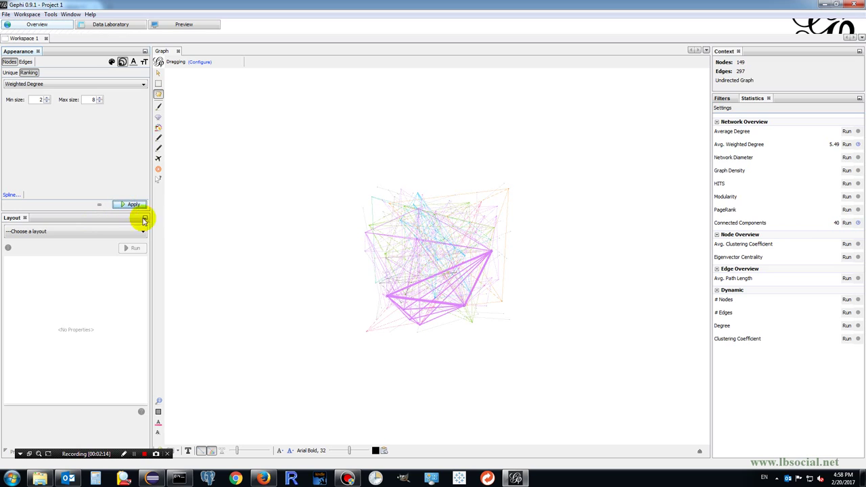
Arrange the hashtag graph with the Circular Layout, keeping nodes ordered by Node ID.
{"action": "left_click", "coordinate": [134, 453]}
{"action": "left_click", "coordinate": [85, 234]}
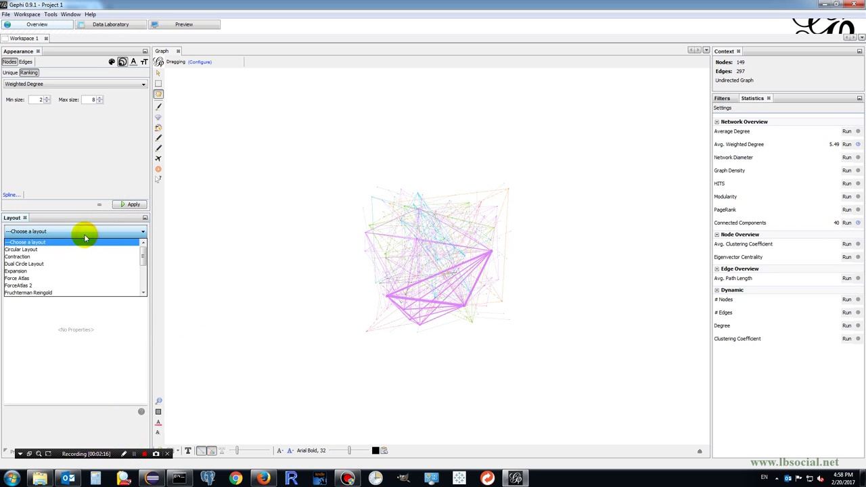
{"action": "left_click", "coordinate": [40, 251]}
{"action": "left_click", "coordinate": [131, 248]}
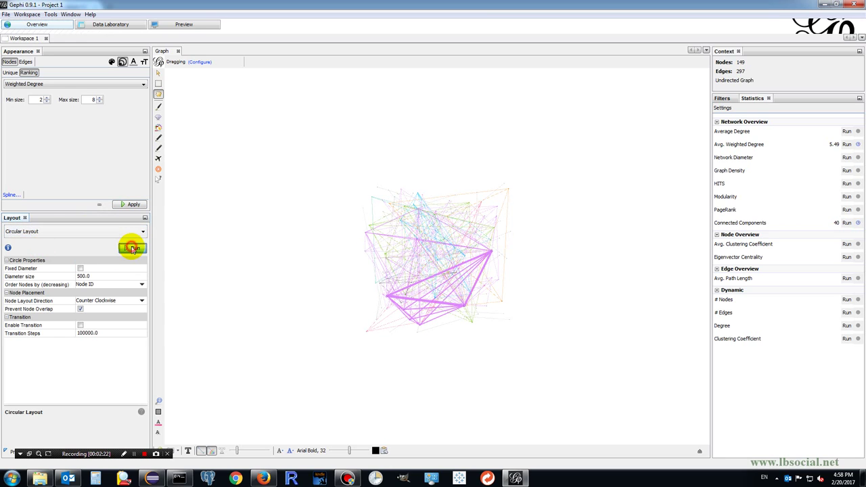
{"action": "scroll", "coordinate": [451, 261], "scroll_direction": "up", "scroll_amount": 8}
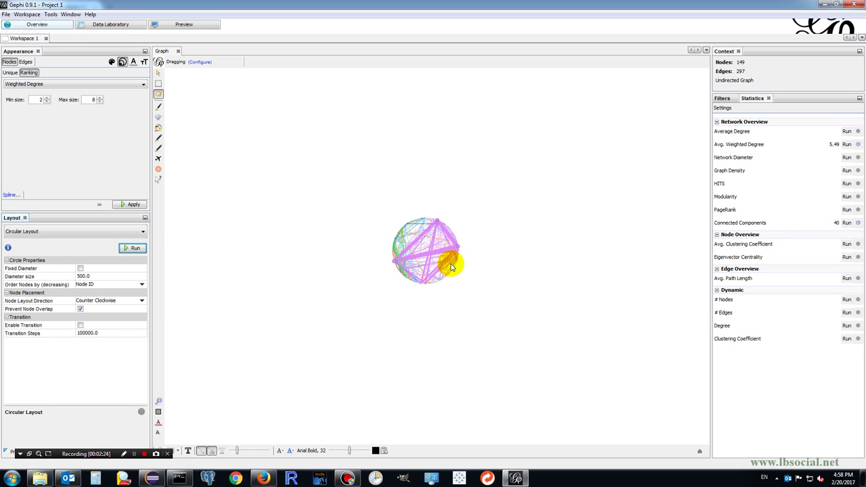
Show the node labels on the circular hashtag graph and shrink them until they fit around the circle.
{"action": "scroll", "coordinate": [425, 234], "scroll_direction": "up", "scroll_amount": 4}
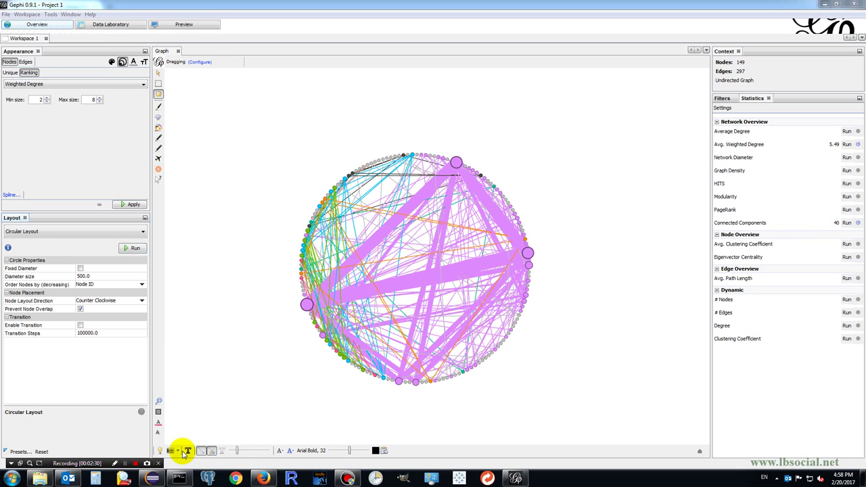
{"action": "left_click", "coordinate": [188, 451]}
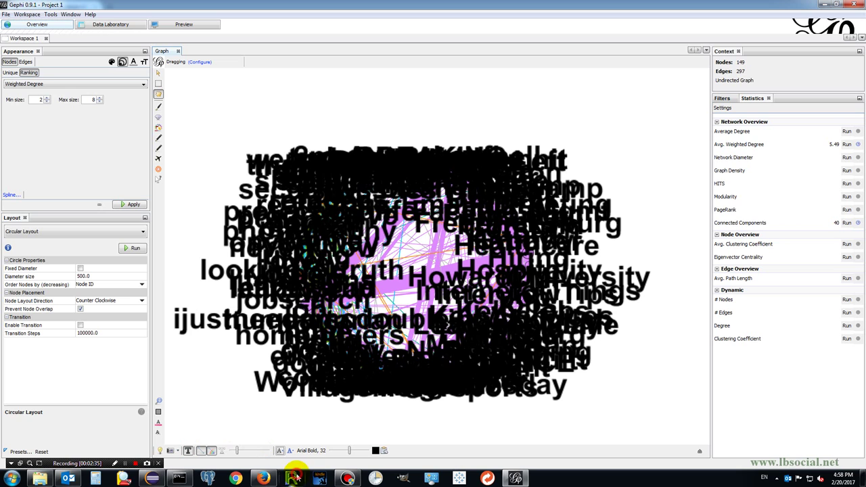
{"action": "left_click_drag", "start_coordinate": [351, 453], "coordinate": [332, 456]}
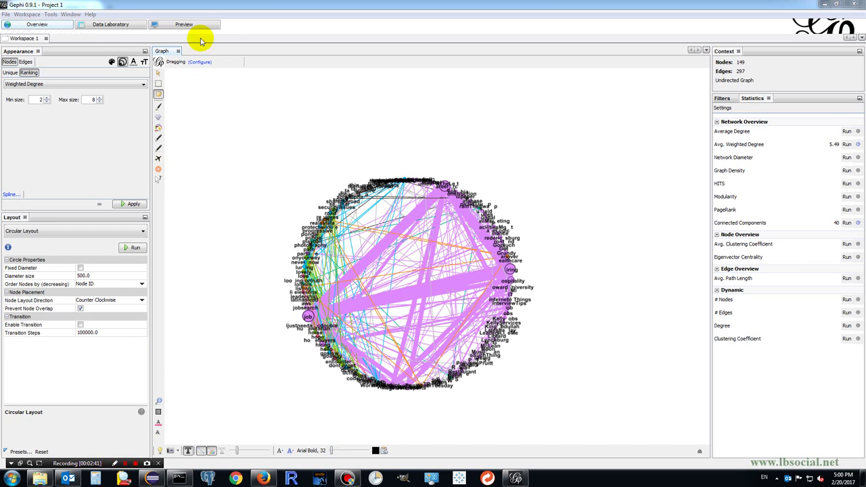
Preview the hashtag graph with the Default Curved preset and node labels shown.
{"action": "left_click", "coordinate": [201, 25]}
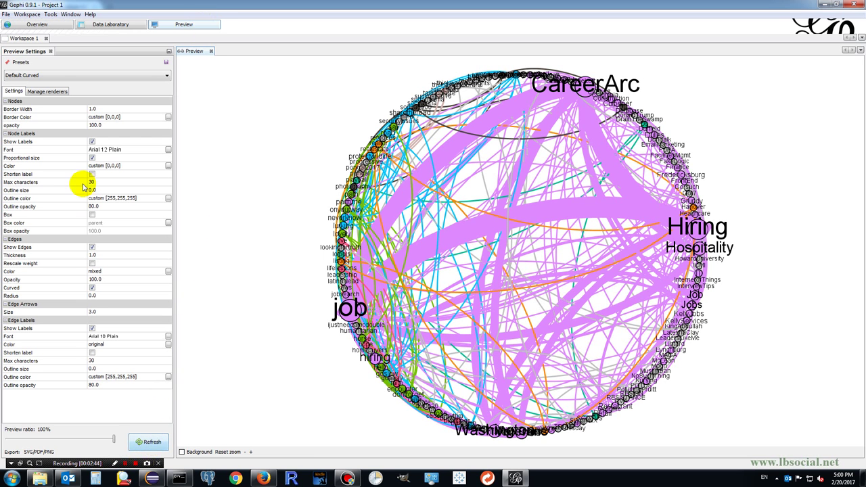
{"action": "left_click", "coordinate": [32, 76]}
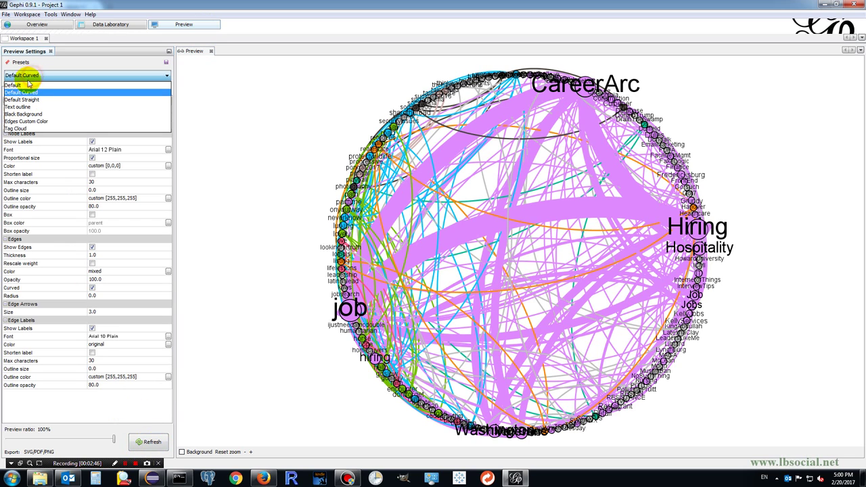
{"action": "left_click", "coordinate": [27, 94]}
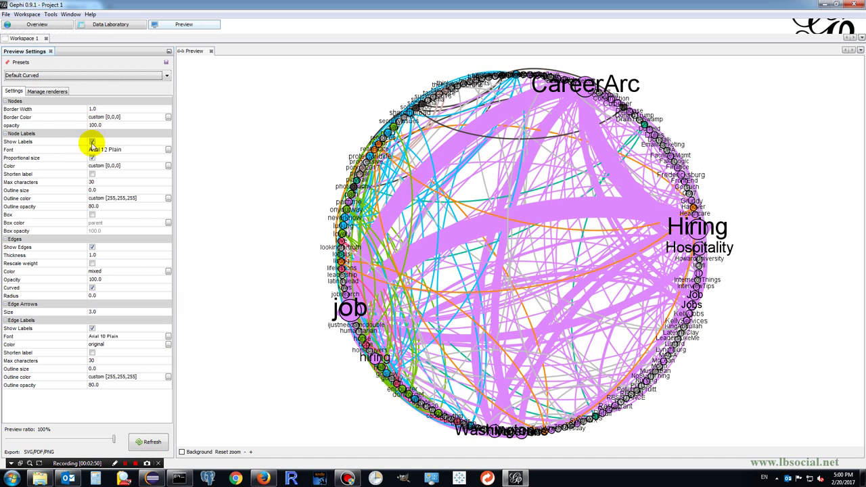
{"action": "left_click", "coordinate": [92, 142]}
{"action": "left_click", "coordinate": [150, 443]}
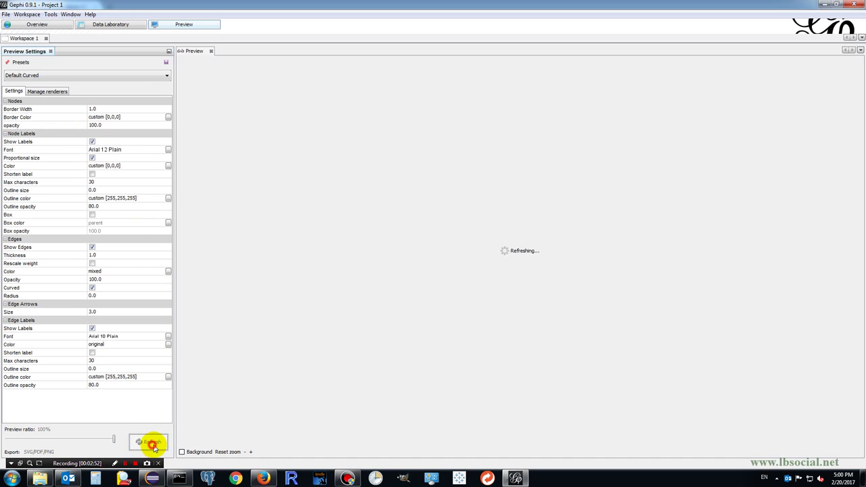
Set the preview's node label font to Arial Plain size 8 and refresh the preview.
{"action": "left_click", "coordinate": [168, 149]}
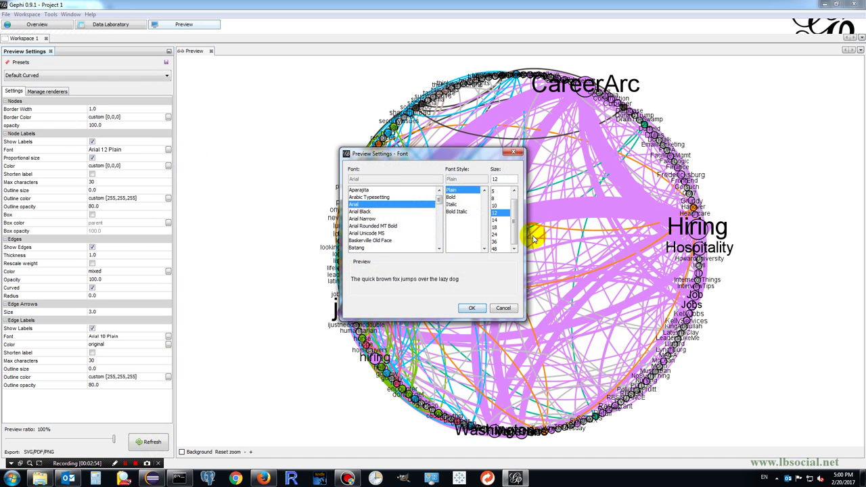
{"action": "left_click", "coordinate": [492, 197]}
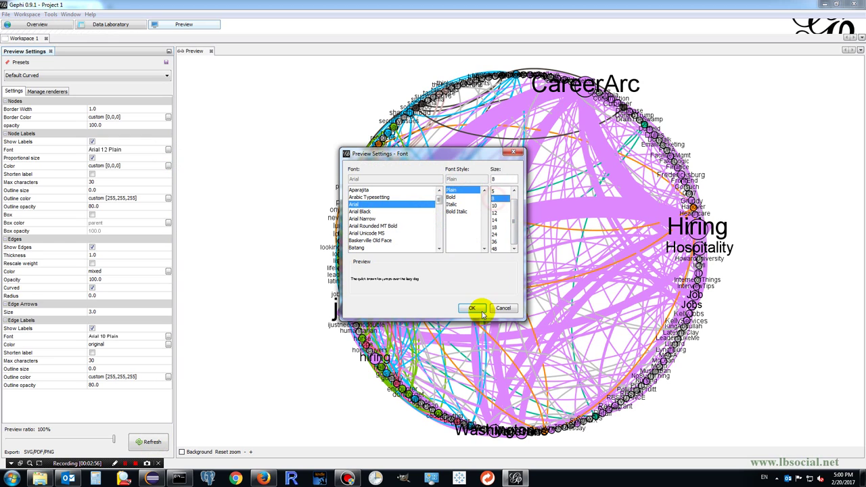
{"action": "left_click", "coordinate": [471, 308]}
{"action": "left_click", "coordinate": [150, 442]}
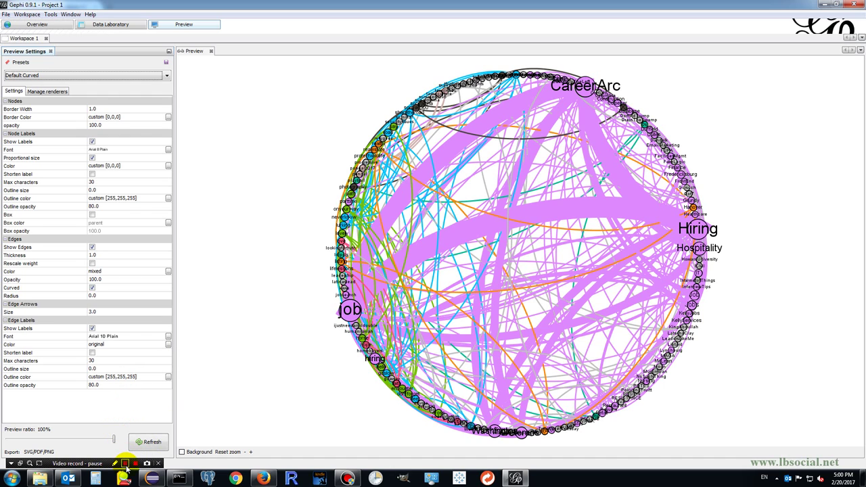
Export the graph preview to the Desktop as a PNG file named hashtag.
{"action": "left_click", "coordinate": [41, 452]}
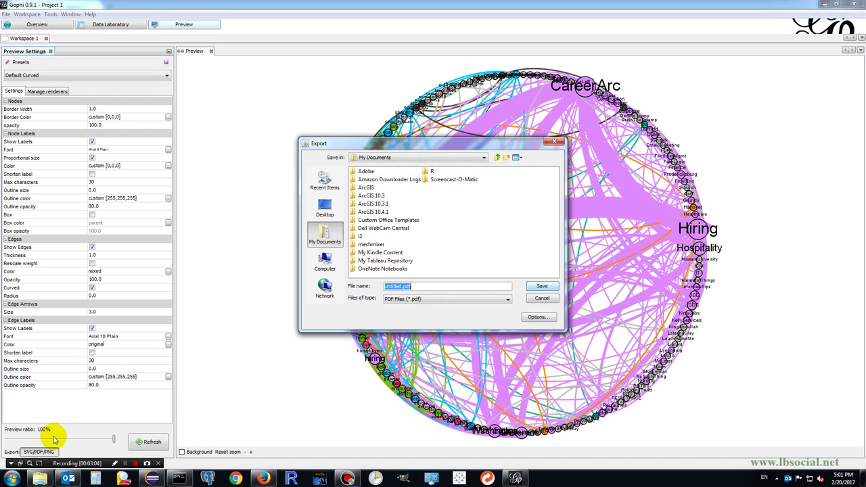
{"action": "left_click", "coordinate": [335, 209]}
{"action": "double_click", "coordinate": [427, 285]}
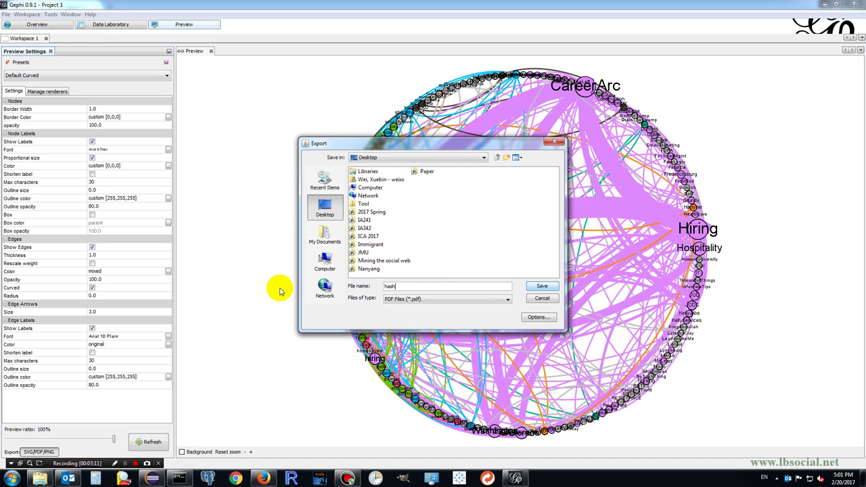
{"action": "left_click", "coordinate": [402, 298]}
{"action": "left_click", "coordinate": [408, 315]}
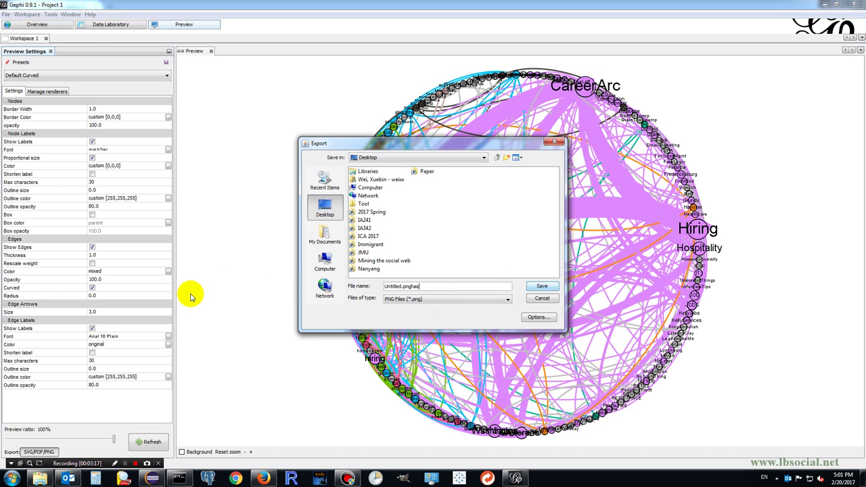
{"action": "double_click", "coordinate": [435, 286]}
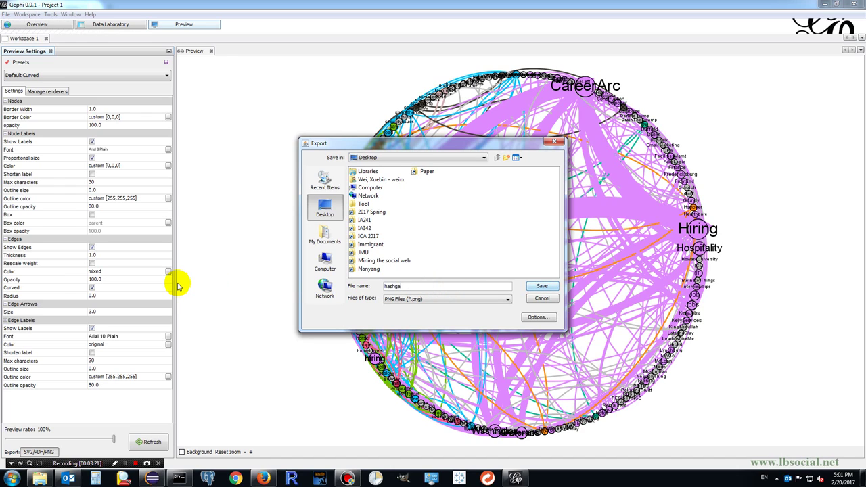
{"action": "left_click", "coordinate": [541, 285]}
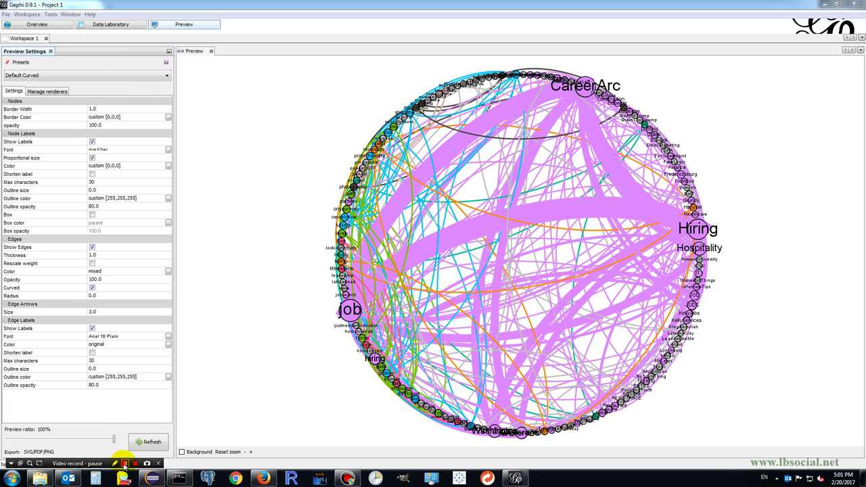
Open the exported hashtag image in Windows Photo Viewer, check it and close it.
{"action": "key", "text": "alt+Tab"}
{"action": "left_click", "coordinate": [379, 79]}
{"action": "double_click", "coordinate": [378, 79]}
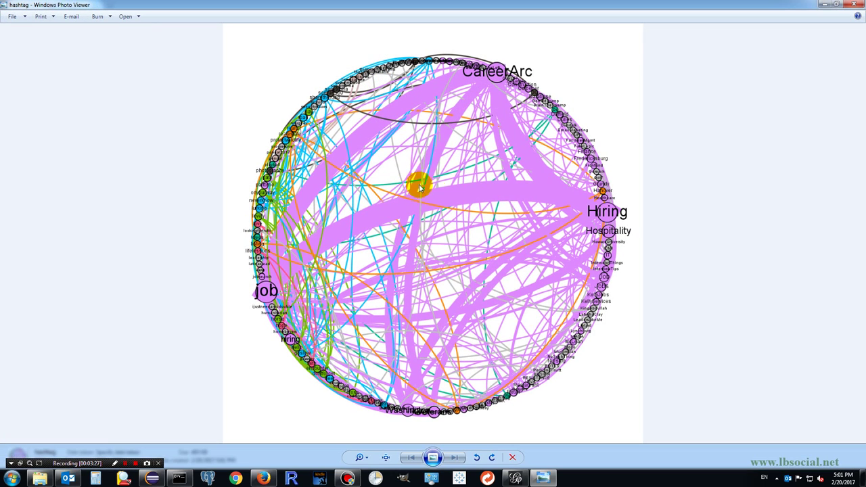
{"action": "key", "text": "alt+F4"}
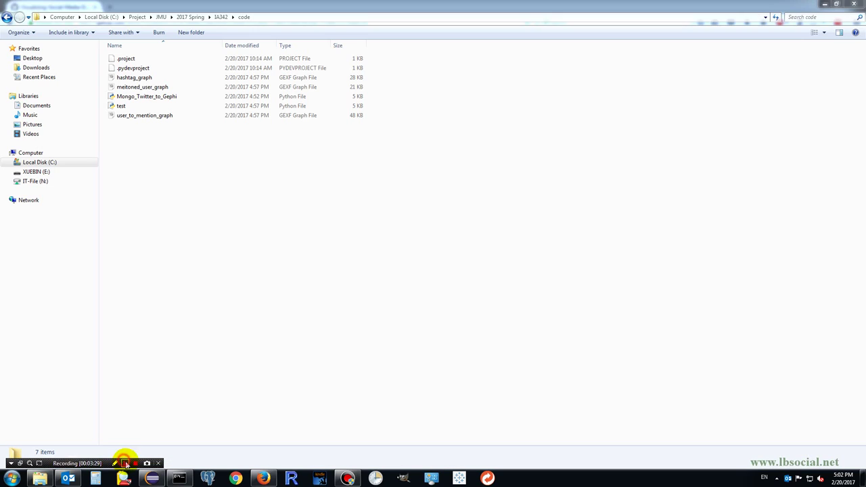
Open the meitoned_user_graph file in Gephi as a new undirected graph and show it in the Overview workspace.
{"action": "double_click", "coordinate": [154, 89]}
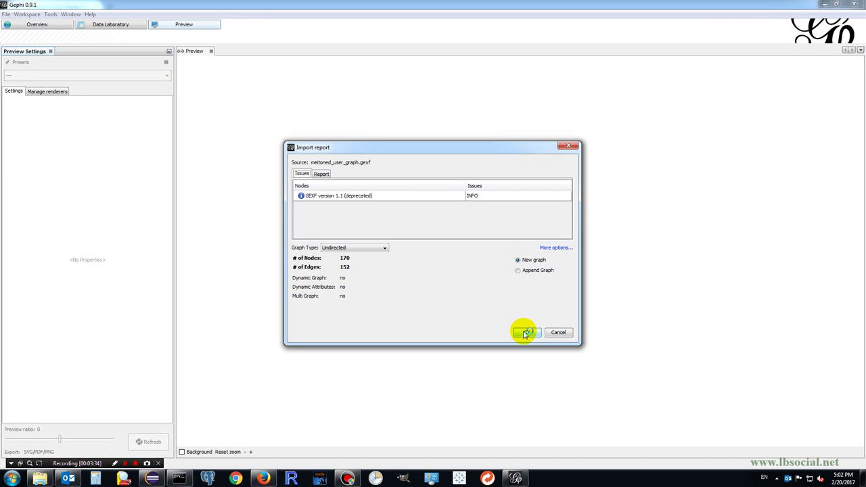
{"action": "left_click", "coordinate": [114, 462]}
{"action": "left_click_drag", "start_coordinate": [313, 243], "coordinate": [356, 270]}
{"action": "left_click", "coordinate": [116, 462]}
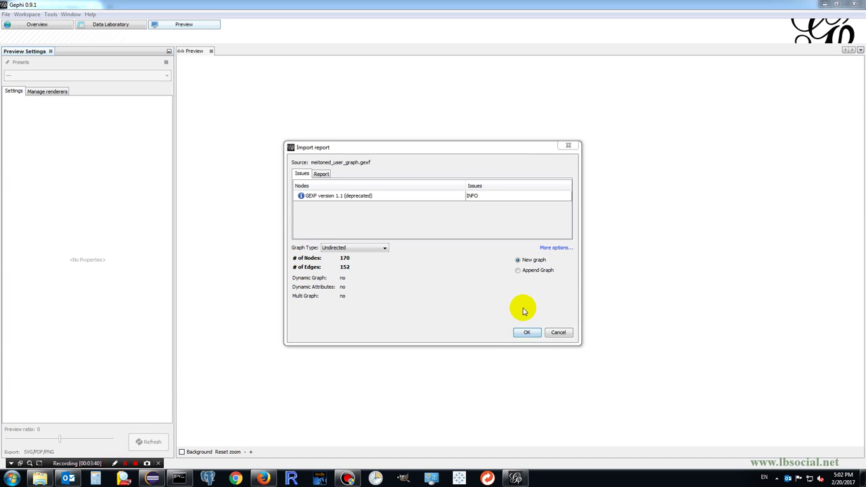
{"action": "left_click", "coordinate": [525, 332]}
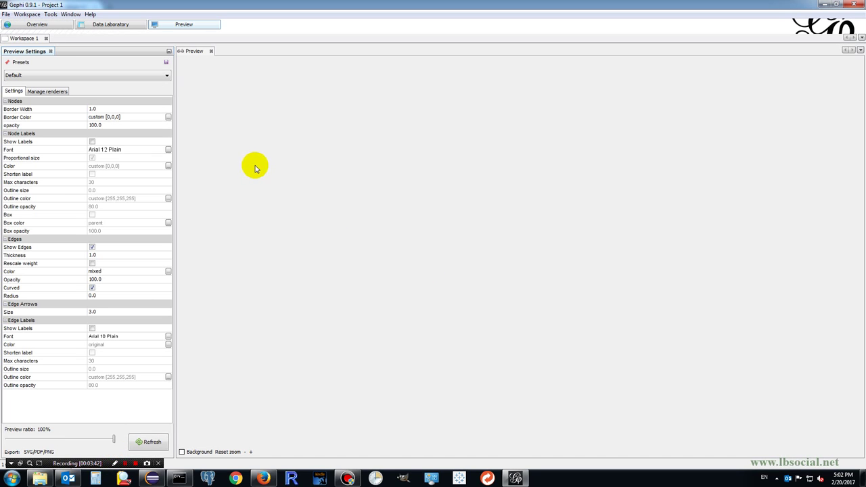
{"action": "left_click", "coordinate": [54, 26]}
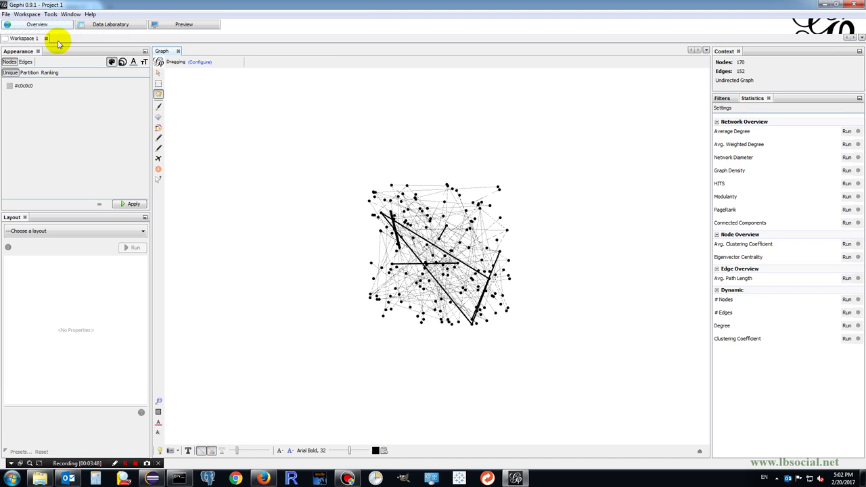
Install the MdsLayout plugin from the available plugins, accept the unsigned plugin, and restart Gephi.
{"action": "left_click", "coordinate": [69, 15]}
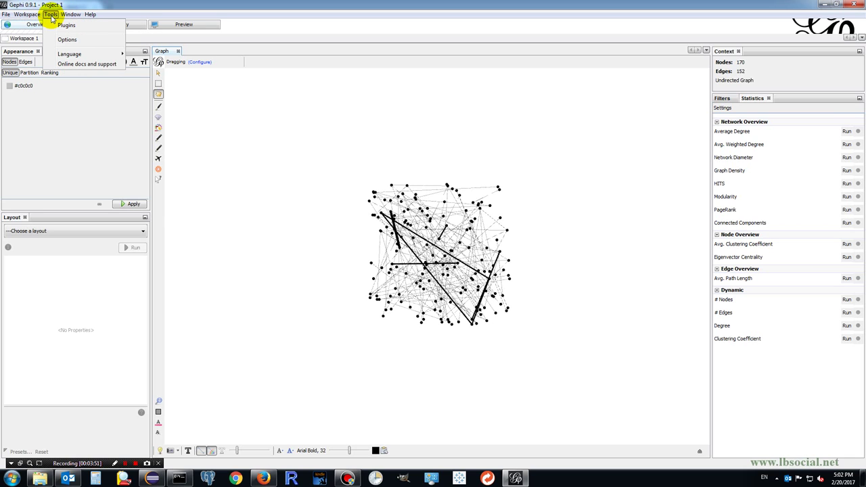
{"action": "left_click", "coordinate": [55, 26]}
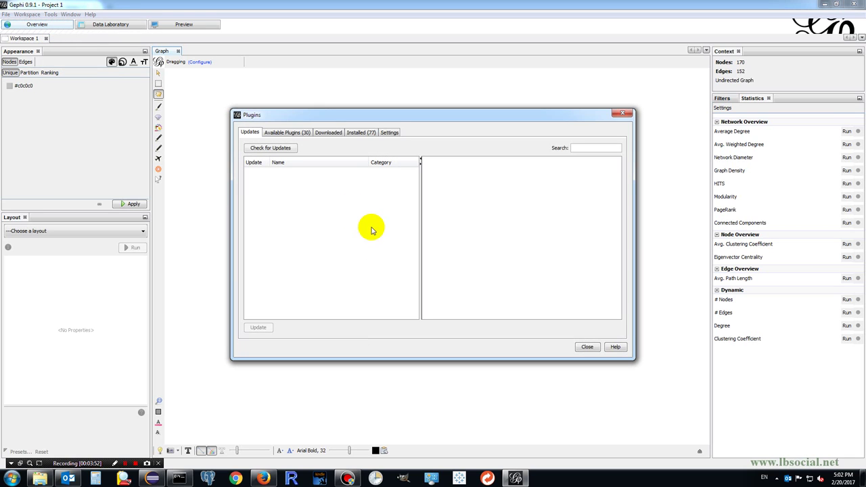
{"action": "left_click", "coordinate": [287, 132]}
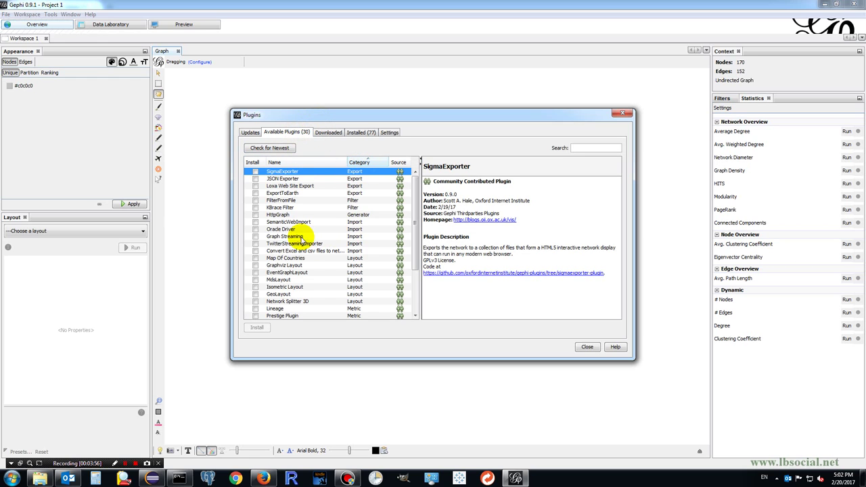
{"action": "left_click", "coordinate": [317, 281]}
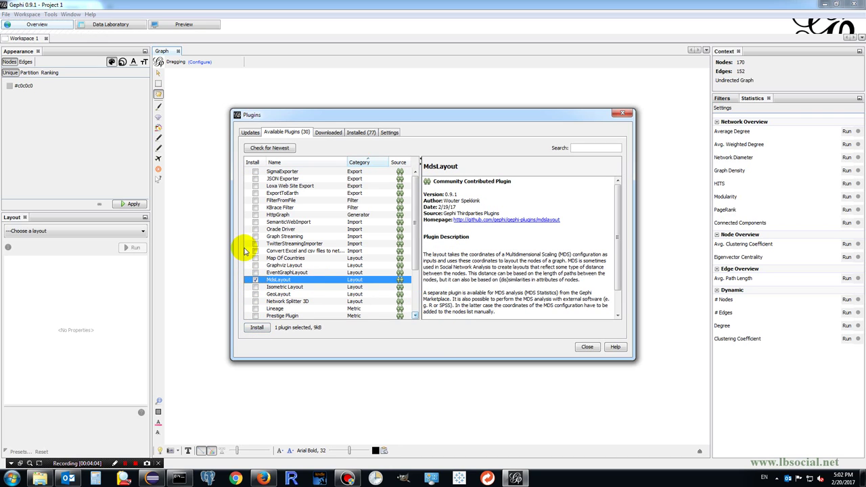
{"action": "left_click", "coordinate": [258, 328]}
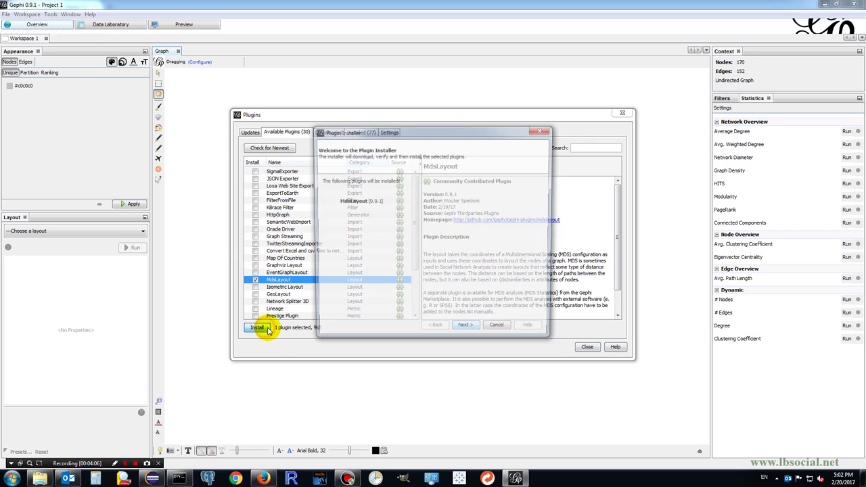
{"action": "left_click", "coordinate": [465, 331]}
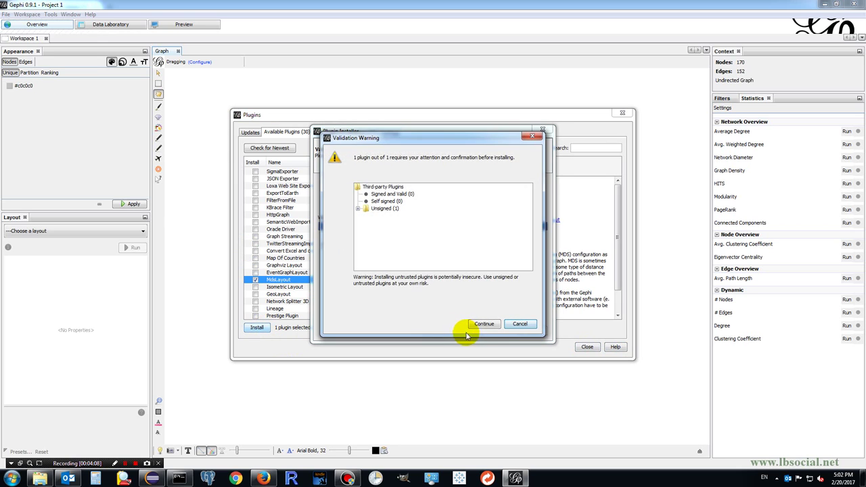
{"action": "left_click", "coordinate": [476, 322]}
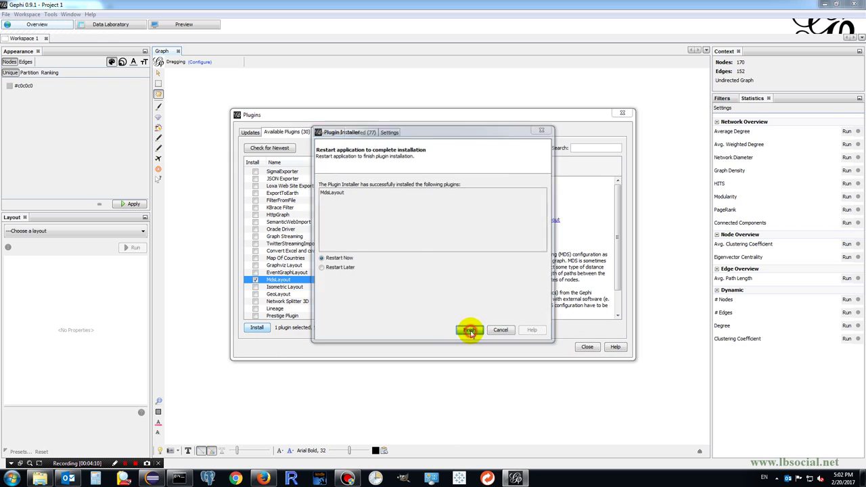
{"action": "left_click", "coordinate": [473, 331]}
{"action": "left_click", "coordinate": [438, 252]}
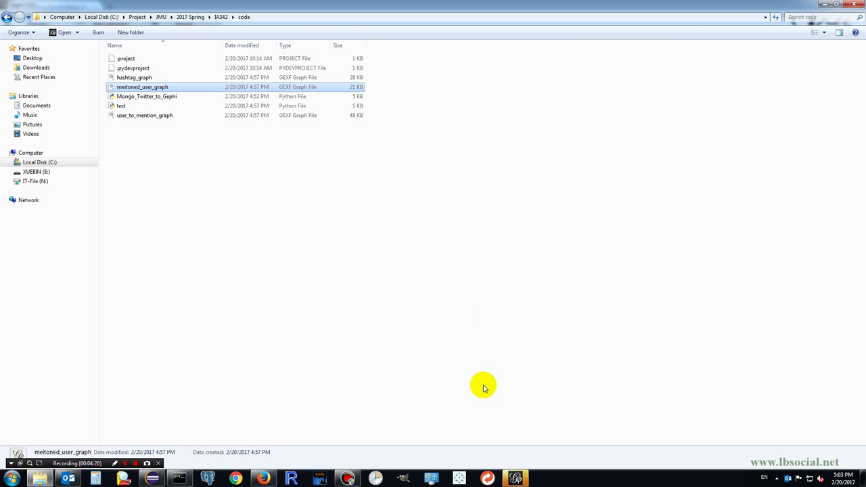
Import the meitoned_user_graph file again, run the Avg. Weighted Degree statistic, and close its report after reviewing it.
{"action": "left_click", "coordinate": [515, 477]}
{"action": "left_click", "coordinate": [526, 332]}
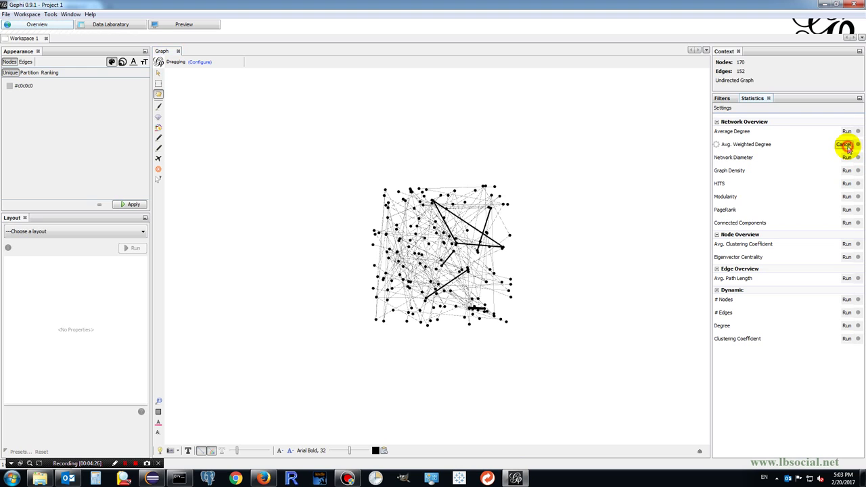
{"action": "scroll", "coordinate": [580, 298], "scroll_direction": "down", "scroll_amount": 1}
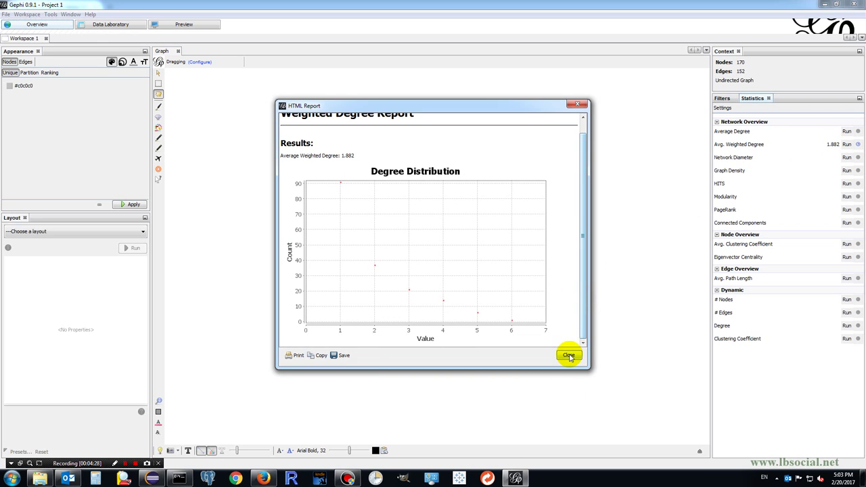
{"action": "left_click", "coordinate": [568, 355]}
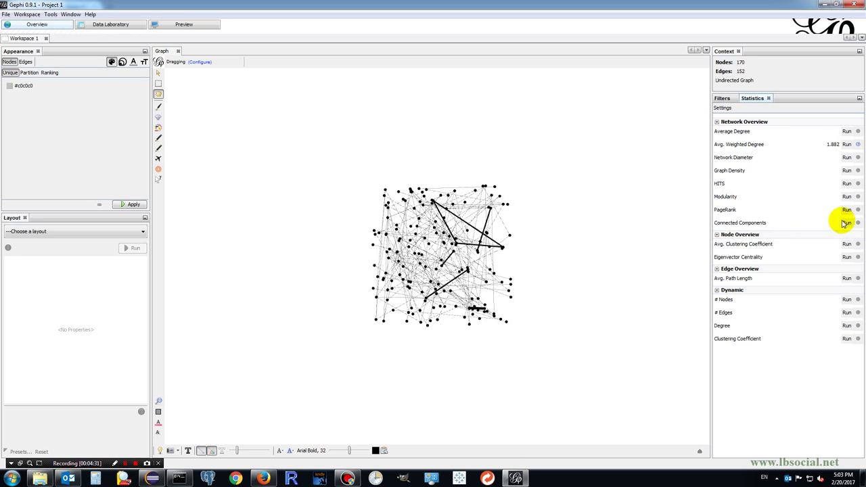
Run the Connected Components statistic on the mentioned-user graph as Undirected, then review and close its report.
{"action": "left_click", "coordinate": [846, 222]}
{"action": "left_click", "coordinate": [510, 308]}
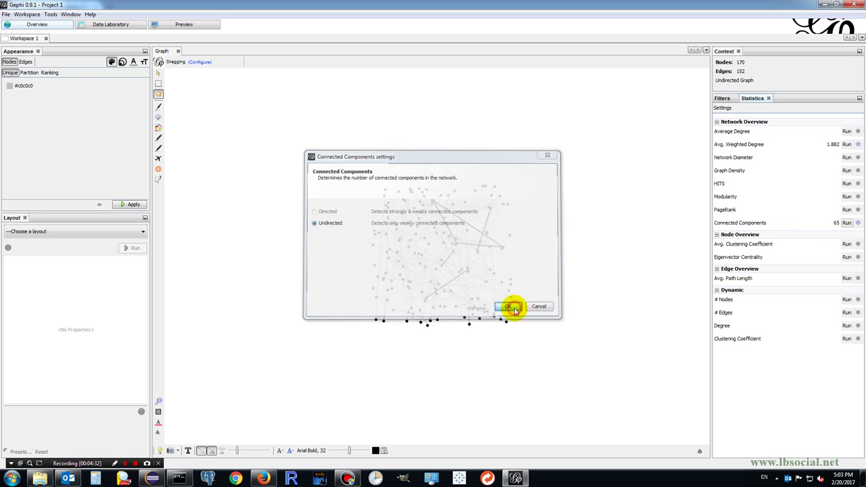
{"action": "scroll", "coordinate": [561, 311], "scroll_direction": "down", "scroll_amount": 3}
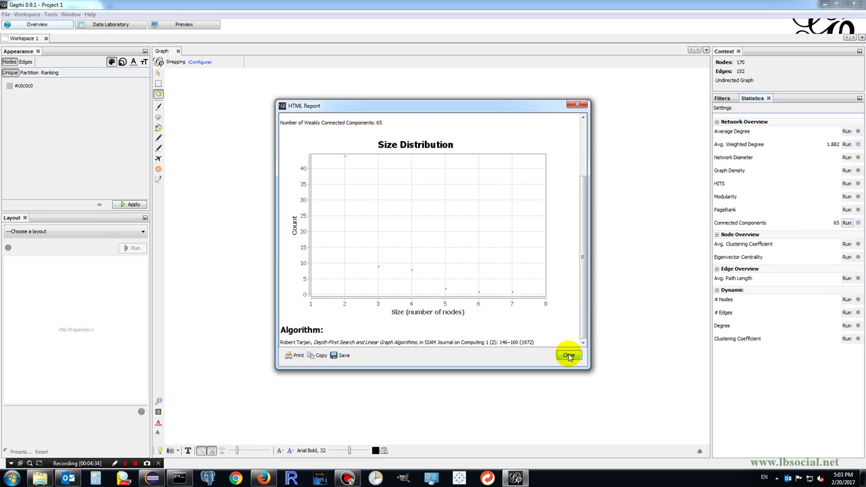
{"action": "left_click", "coordinate": [568, 355]}
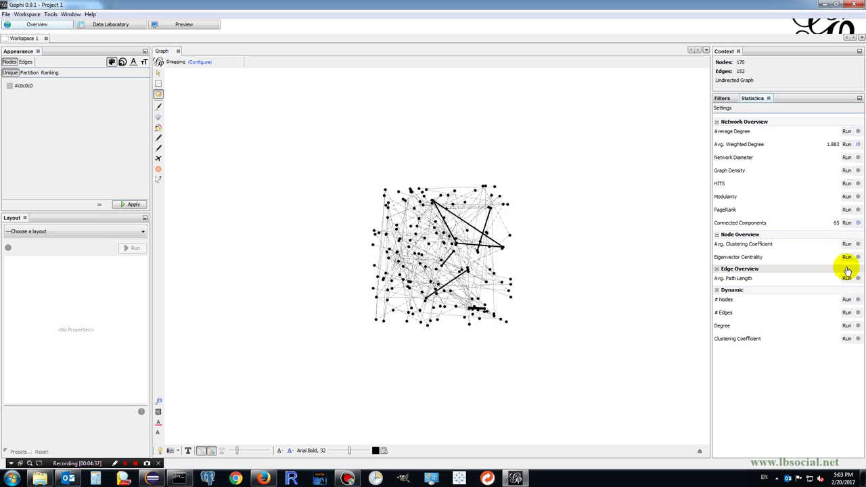
Run the Eigenvector Centrality statistic on the mentioned-user graph as undirected, then review and close its report.
{"action": "left_click", "coordinate": [846, 257]}
{"action": "left_click", "coordinate": [507, 298]}
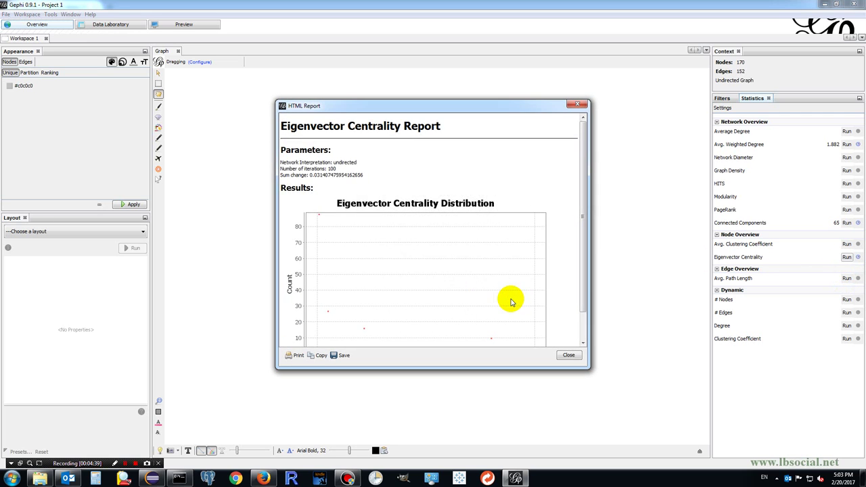
{"action": "scroll", "coordinate": [511, 301], "scroll_direction": "down", "scroll_amount": 1}
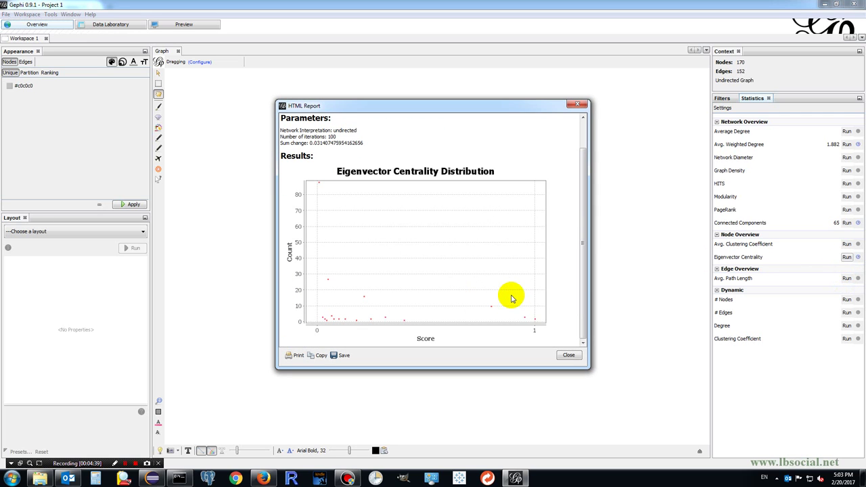
{"action": "left_click", "coordinate": [568, 355]}
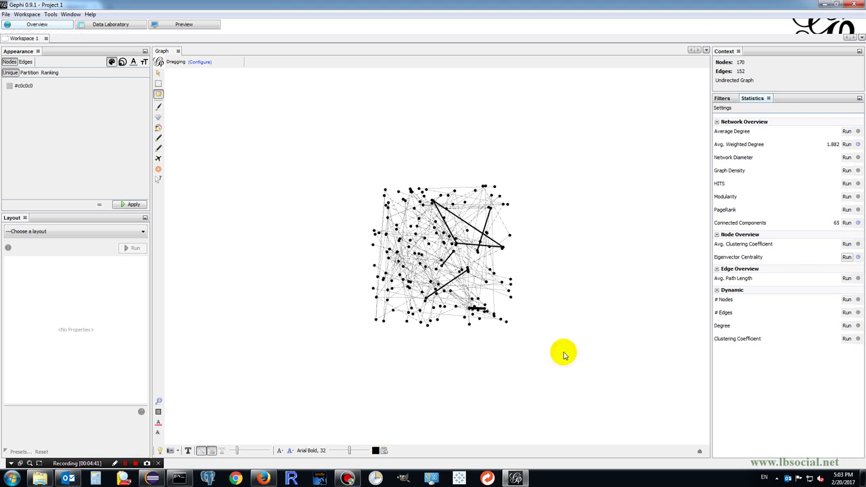
Colour the graph's nodes by the Component ID partition and apply it.
{"action": "left_click", "coordinate": [36, 74]}
{"action": "left_click", "coordinate": [38, 84]}
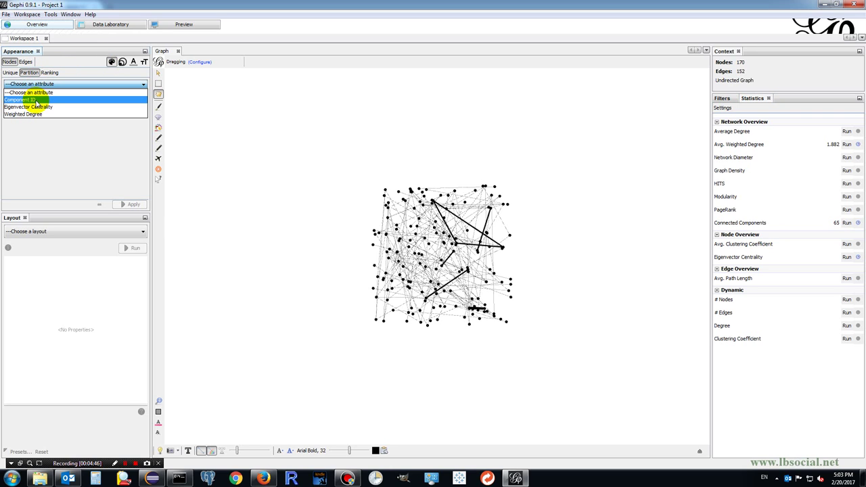
{"action": "left_click", "coordinate": [35, 100]}
{"action": "left_click", "coordinate": [138, 206]}
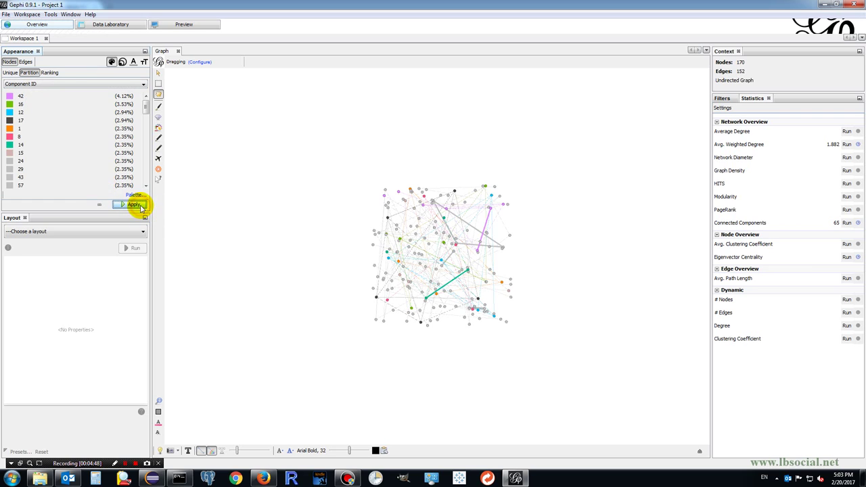
Size the nodes by Eigenvector Centrality ranking with min size 2 and max size 8, and apply it.
{"action": "left_click", "coordinate": [52, 73]}
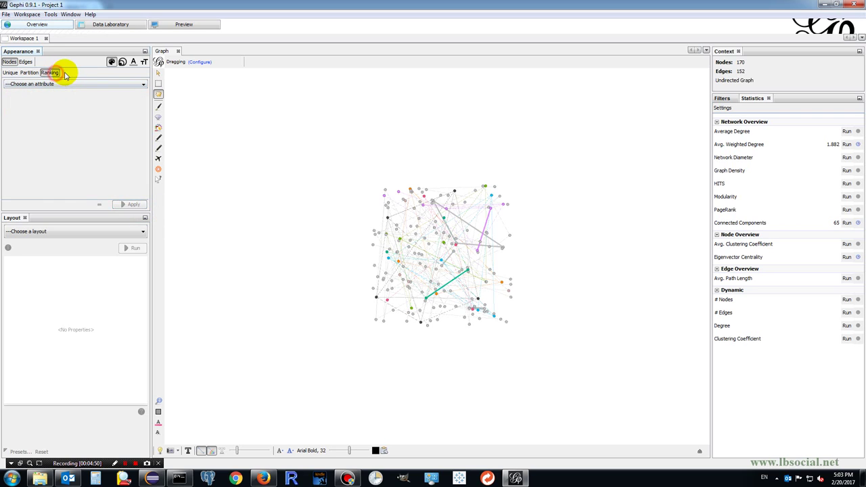
{"action": "left_click", "coordinate": [121, 62]}
{"action": "left_click", "coordinate": [30, 73]}
{"action": "left_click", "coordinate": [37, 84]}
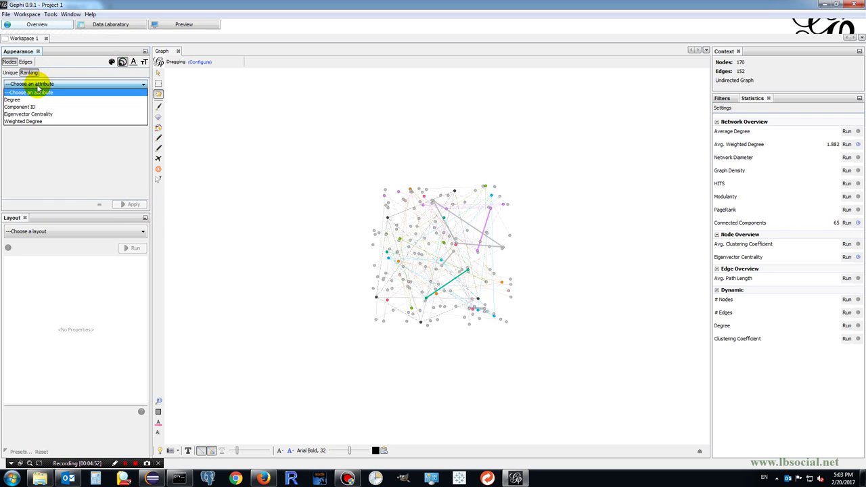
{"action": "left_click", "coordinate": [42, 113]}
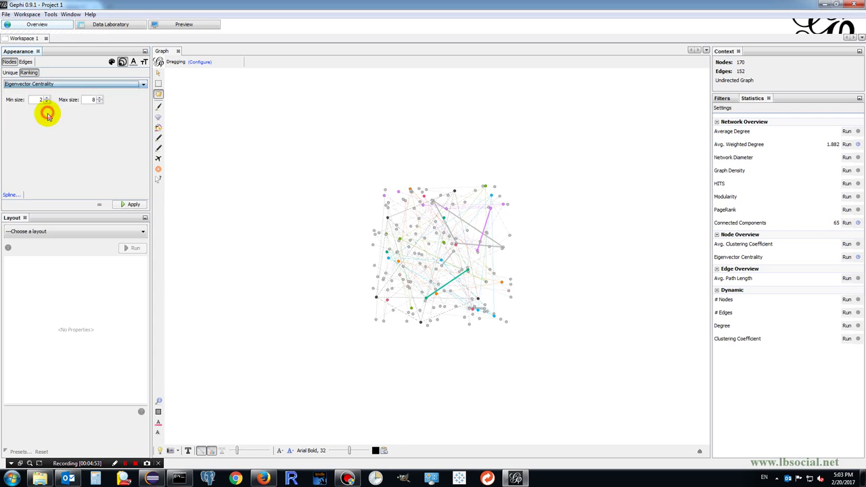
{"action": "left_click", "coordinate": [134, 205]}
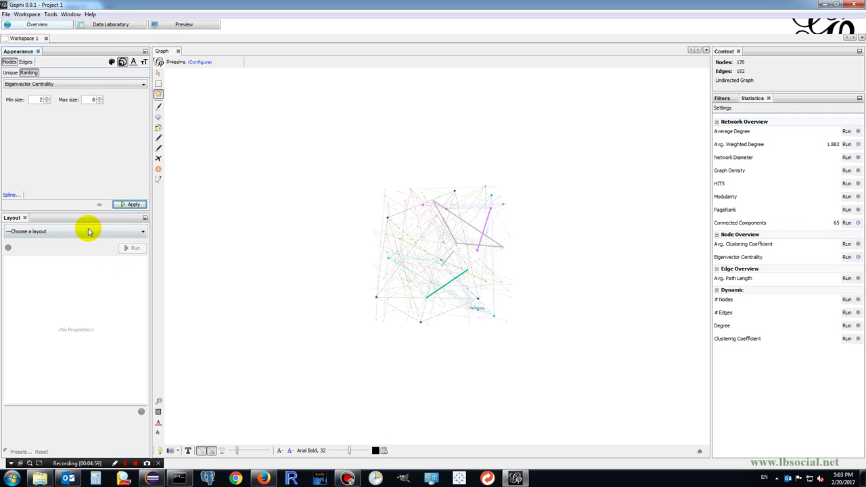
{"action": "left_click", "coordinate": [125, 461]}
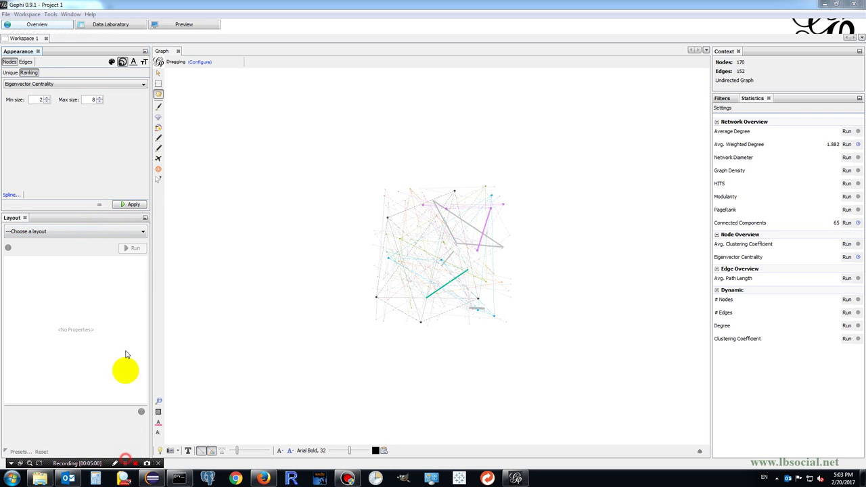
Try arranging the mentioned-user graph with the MDS Layout algorithm.
{"action": "left_click", "coordinate": [86, 232]}
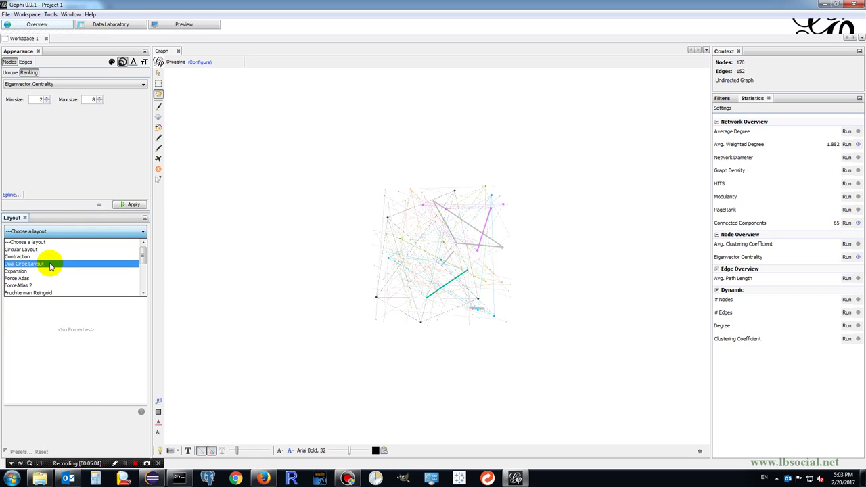
{"action": "scroll", "coordinate": [48, 290], "scroll_direction": "down", "scroll_amount": 1}
{"action": "left_click", "coordinate": [141, 262]}
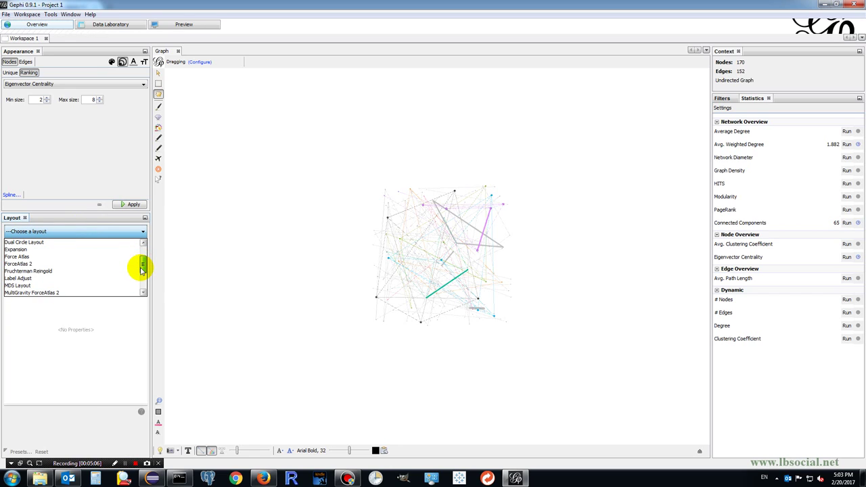
{"action": "scroll", "coordinate": [71, 272], "scroll_direction": "down", "scroll_amount": 1}
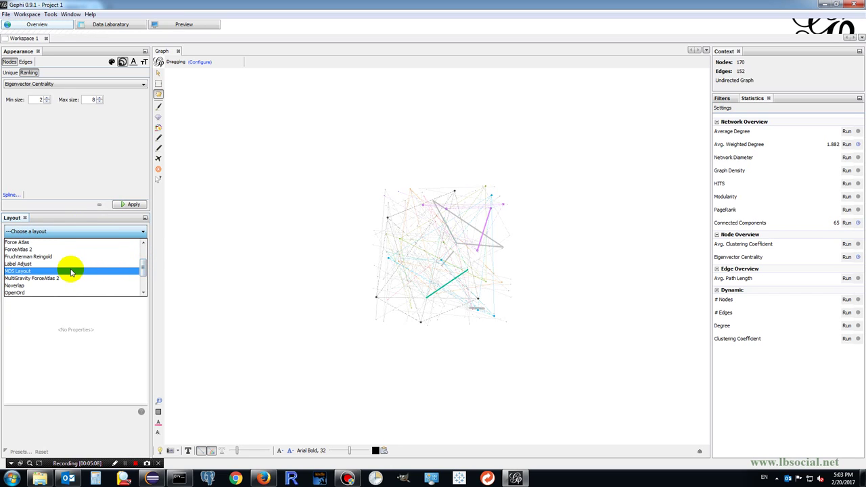
{"action": "left_click", "coordinate": [71, 272]}
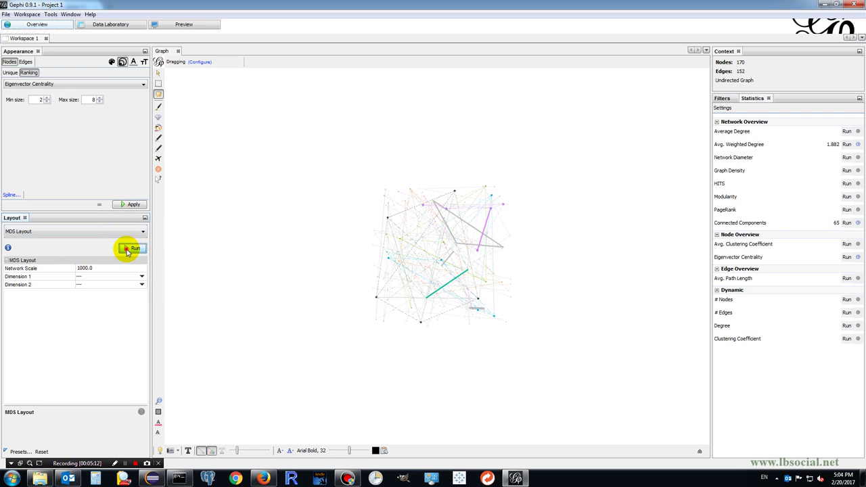
Try the Yifan Hu layout and the Yifan Hu Proportional layout on the mentioned-user graph.
{"action": "left_click", "coordinate": [110, 231]}
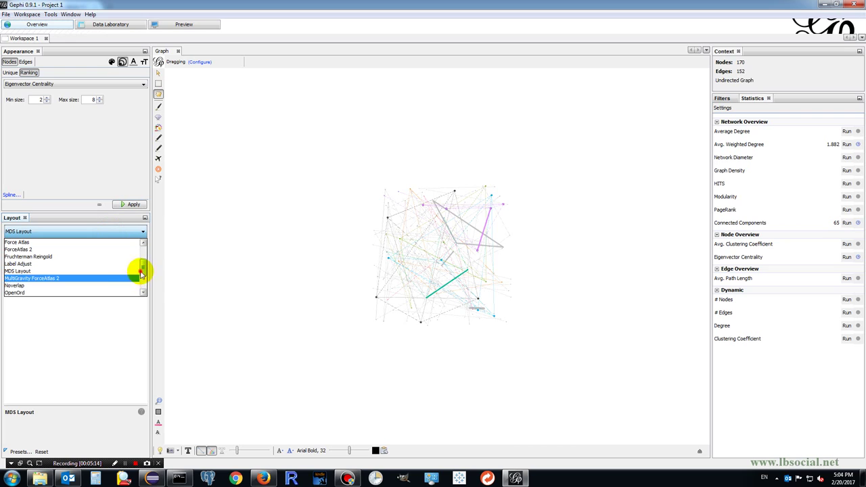
{"action": "scroll", "coordinate": [141, 272], "scroll_direction": "down", "scroll_amount": 3}
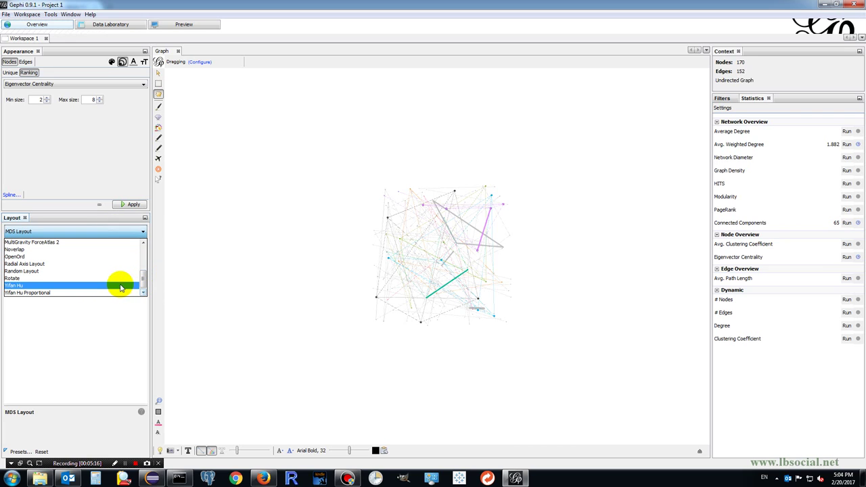
{"action": "left_click", "coordinate": [114, 285]}
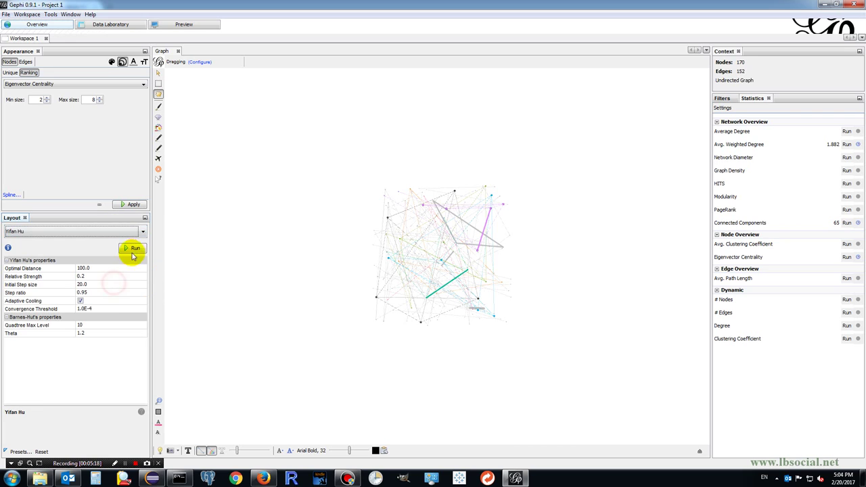
{"action": "left_click", "coordinate": [131, 249]}
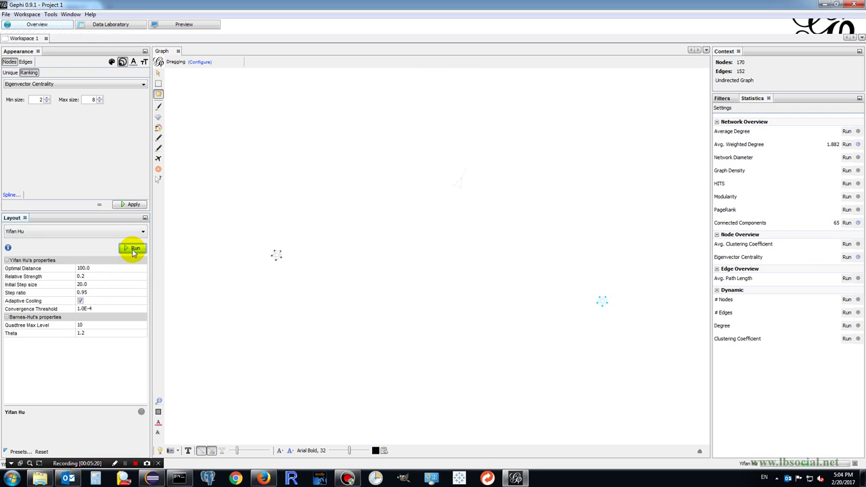
{"action": "left_click", "coordinate": [133, 250]}
{"action": "left_click", "coordinate": [111, 232]}
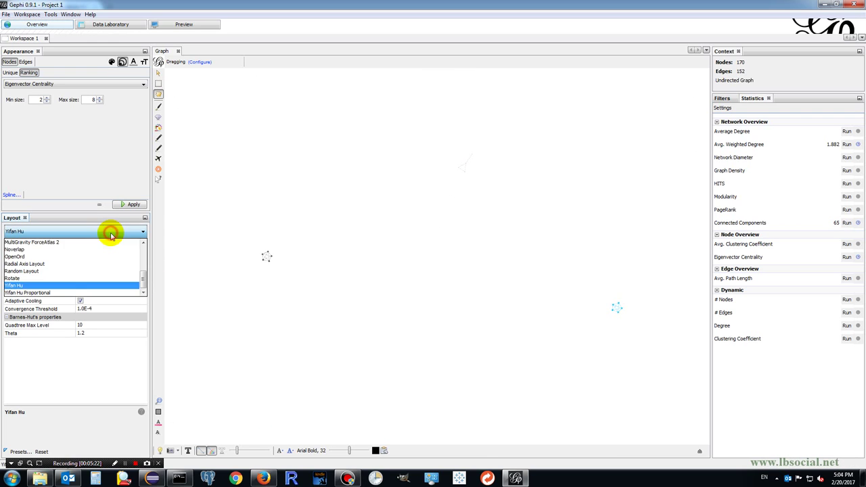
{"action": "left_click", "coordinate": [83, 292]}
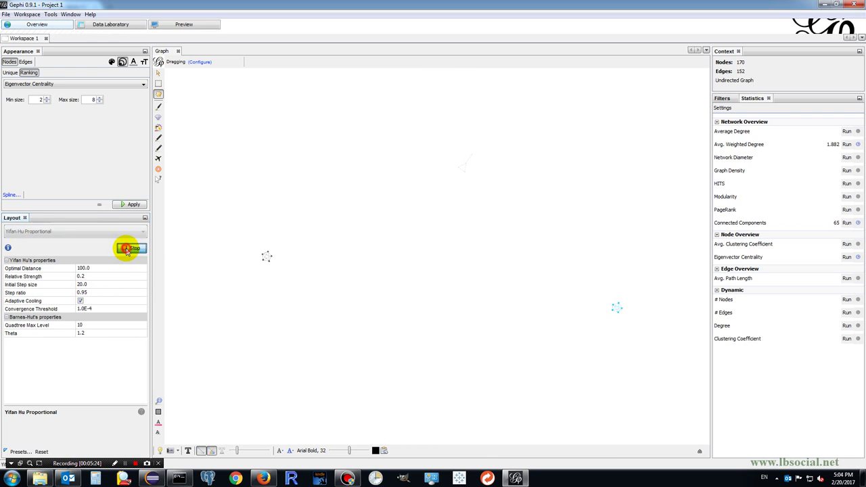
{"action": "left_click", "coordinate": [127, 250]}
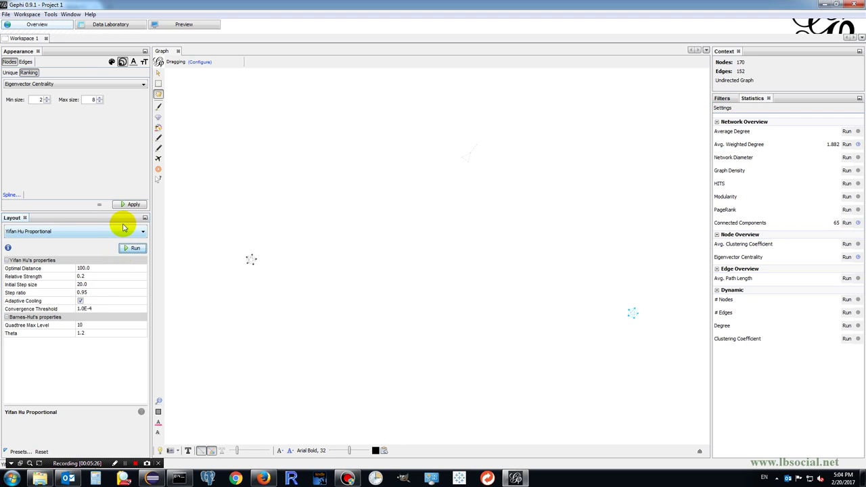
Run the MultiGravity ForceAtlas 2 layout with Stronger Gravity enabled, then stop it and inspect the clustered nodes up close.
{"action": "left_click", "coordinate": [116, 232]}
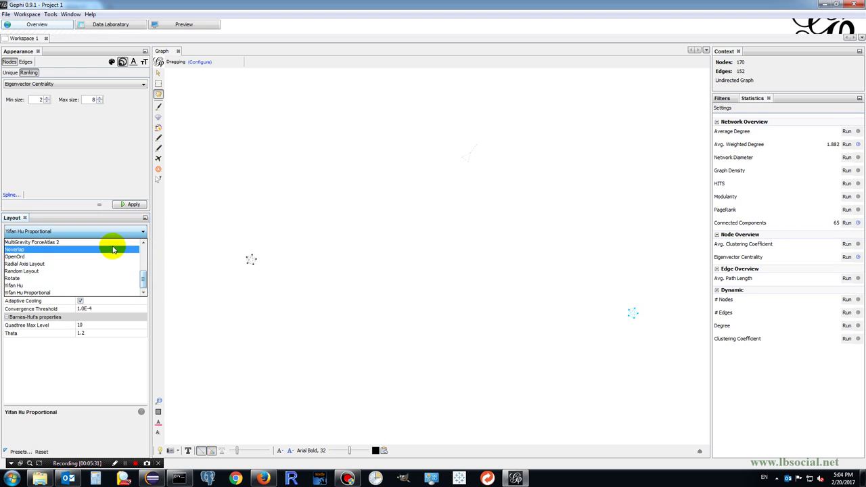
{"action": "left_click", "coordinate": [113, 241]}
{"action": "left_click", "coordinate": [132, 250]}
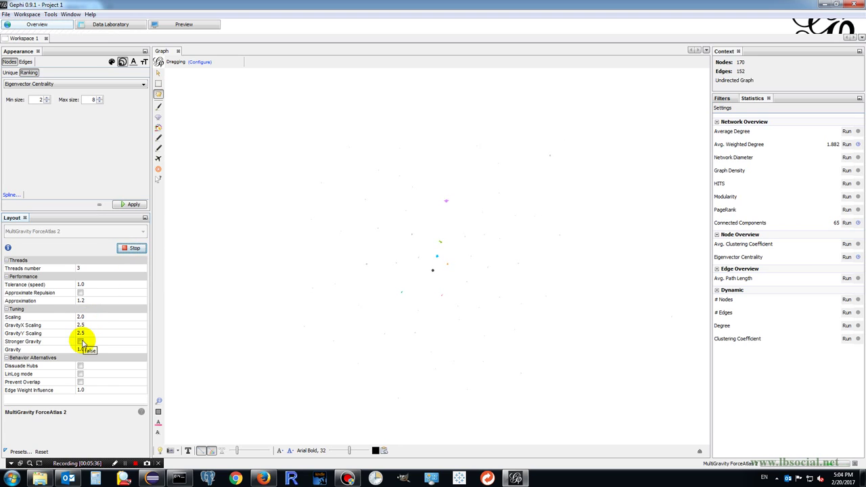
{"action": "left_click", "coordinate": [80, 341]}
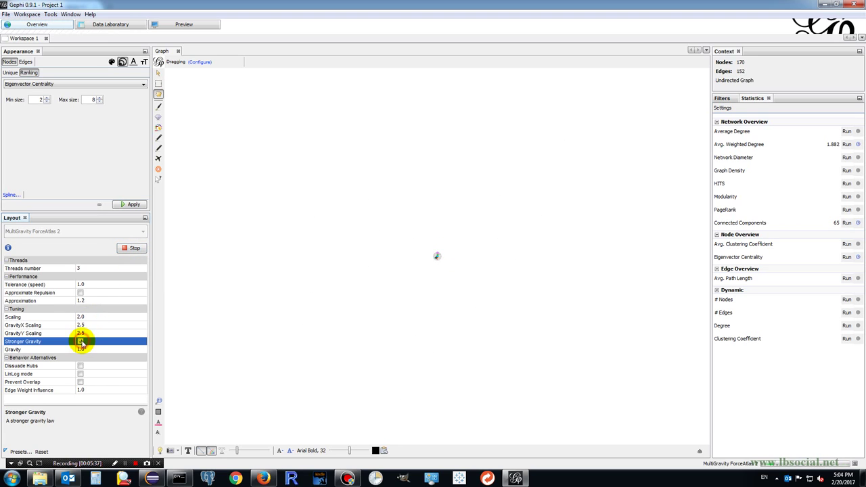
{"action": "left_click", "coordinate": [131, 250]}
{"action": "scroll", "coordinate": [426, 263], "scroll_direction": "up", "scroll_amount": 5}
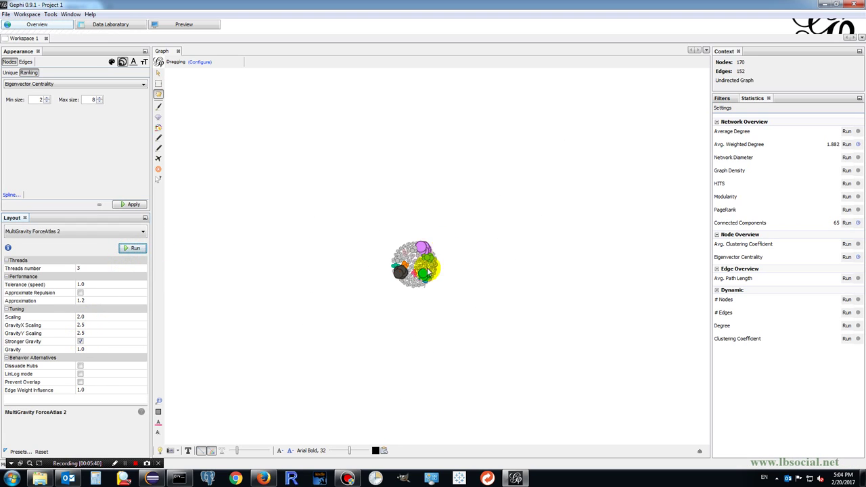
{"action": "scroll", "coordinate": [347, 235], "scroll_direction": "up", "scroll_amount": 3}
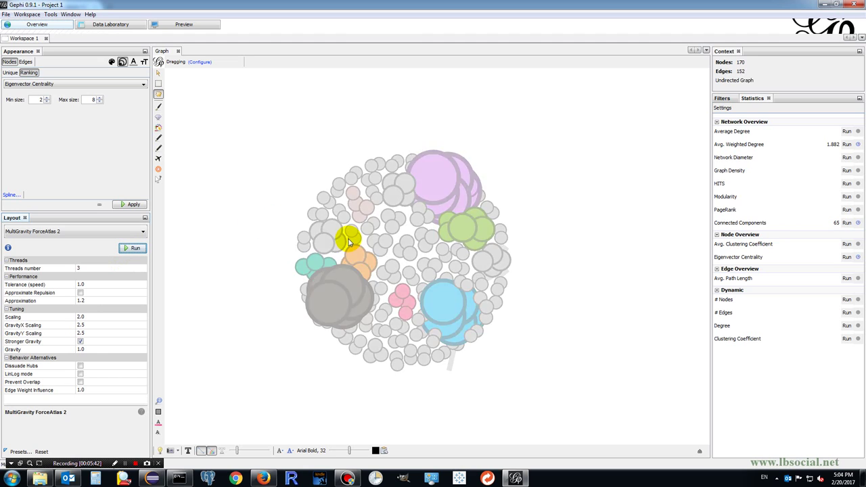
Run the Noverlap layout with speed 3.0, ratio 1.2 and margin 5.0 to spread the overlapping nodes apart.
{"action": "left_click", "coordinate": [112, 234]}
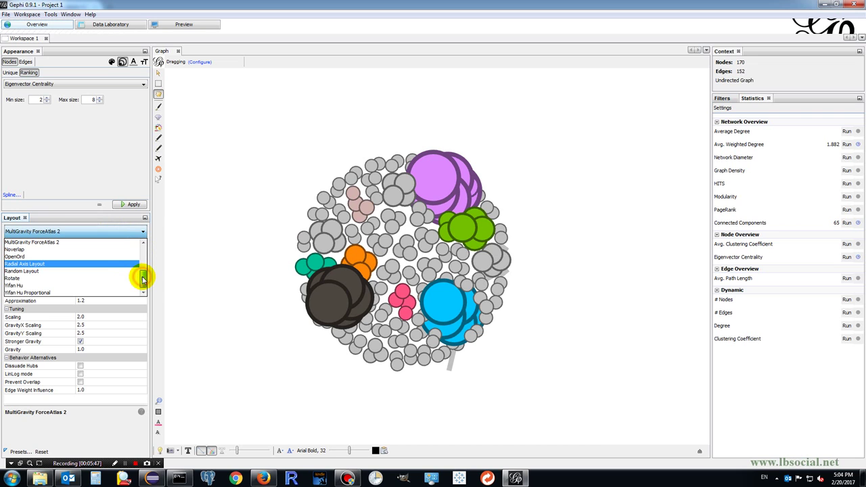
{"action": "left_click_drag", "start_coordinate": [143, 277], "coordinate": [140, 271]}
{"action": "left_click", "coordinate": [117, 274]}
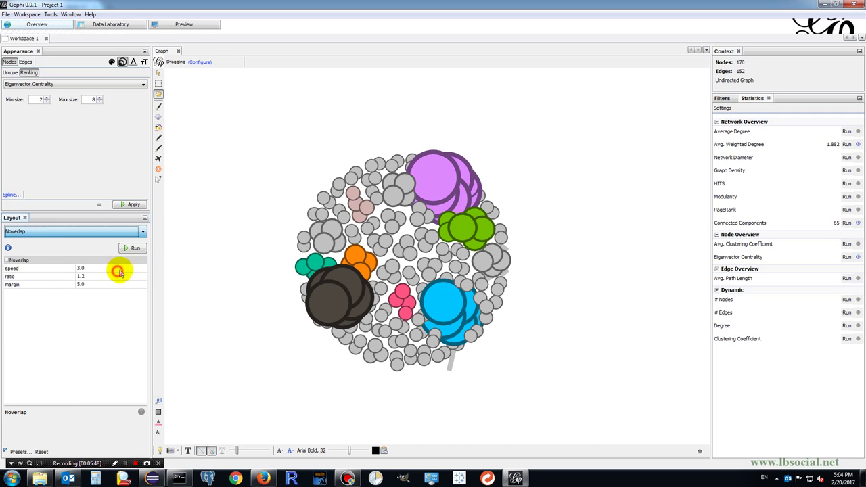
{"action": "left_click", "coordinate": [134, 249]}
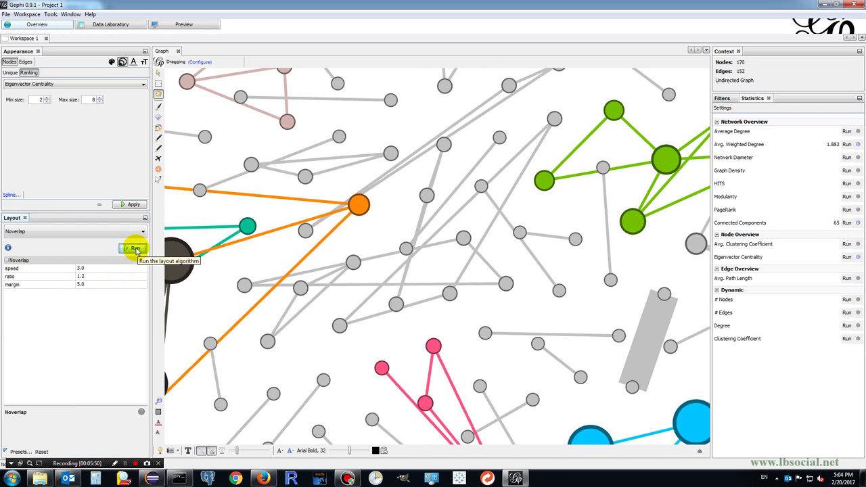
{"action": "scroll", "coordinate": [309, 300], "scroll_direction": "down", "scroll_amount": 5}
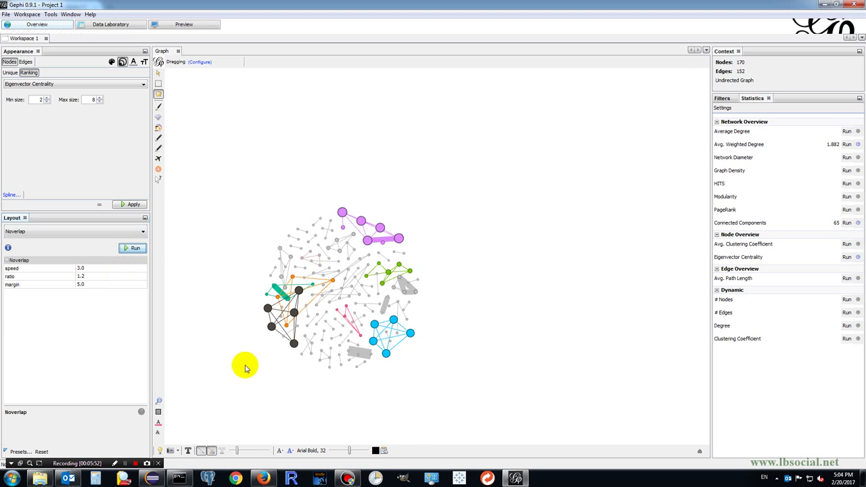
Show the node labels with the Scaled size mode and shrink them until the individual user names are readable.
{"action": "left_click", "coordinate": [187, 451]}
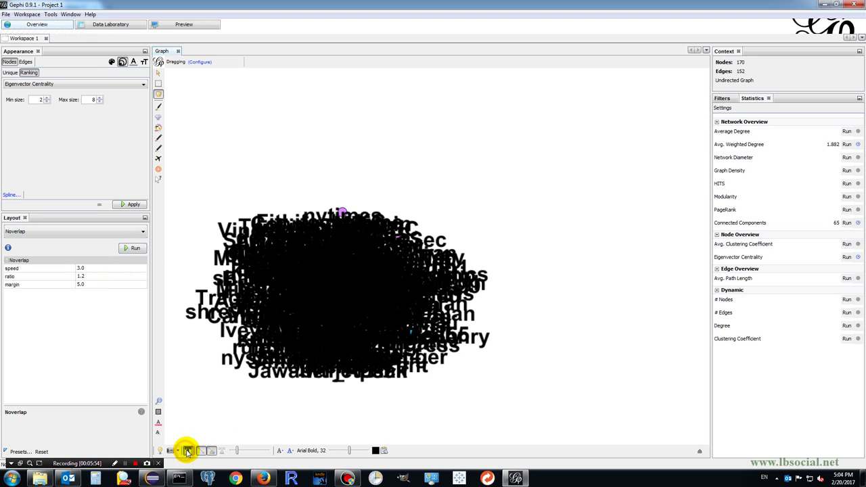
{"action": "left_click", "coordinate": [279, 451]}
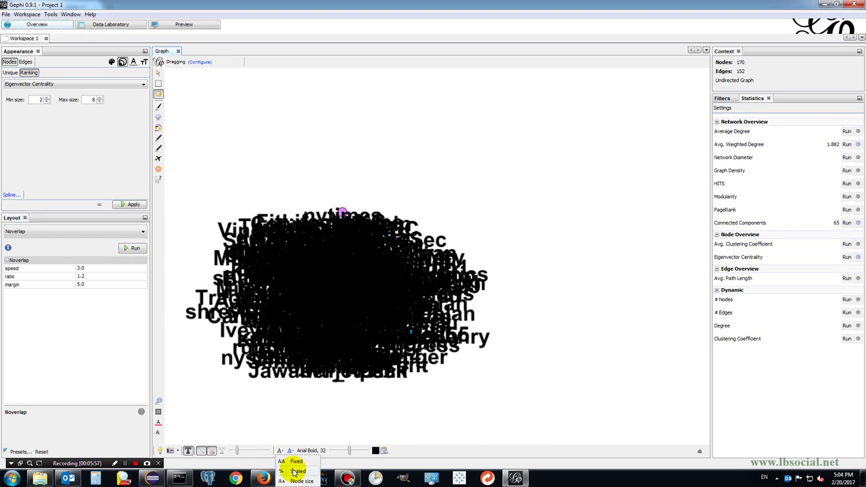
{"action": "left_click", "coordinate": [291, 462]}
{"action": "left_click_drag", "start_coordinate": [348, 452], "coordinate": [332, 454]}
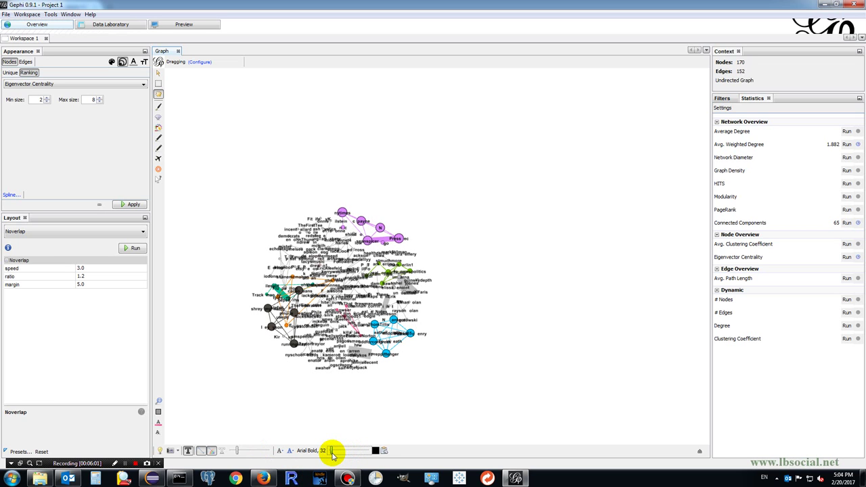
{"action": "scroll", "coordinate": [275, 388], "scroll_direction": "down", "scroll_amount": 1}
{"action": "scroll", "coordinate": [273, 347], "scroll_direction": "up", "scroll_amount": 4}
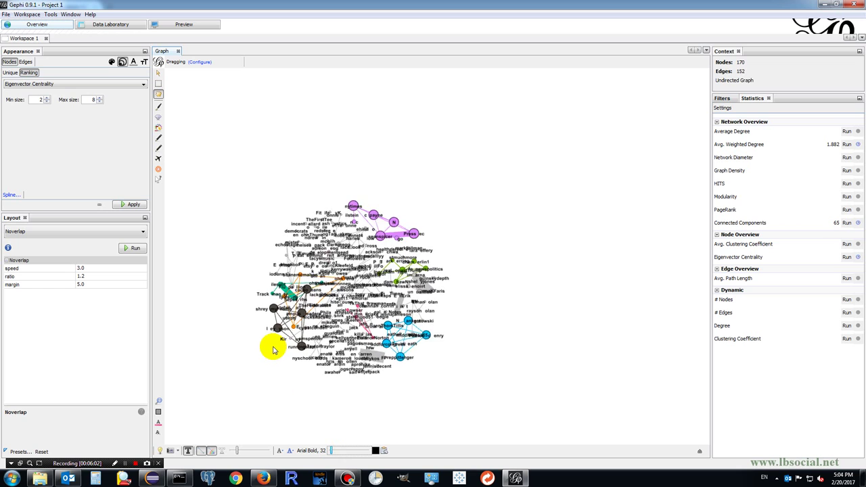
{"action": "scroll", "coordinate": [271, 345], "scroll_direction": "up", "scroll_amount": 2}
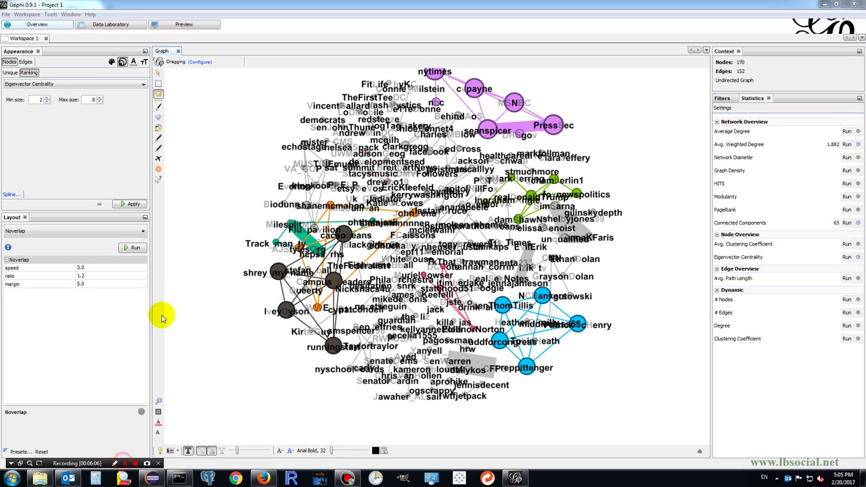
Preview the mentioned-user graph, apply the Default Curved preset and refresh the rendering.
{"action": "left_click", "coordinate": [192, 25]}
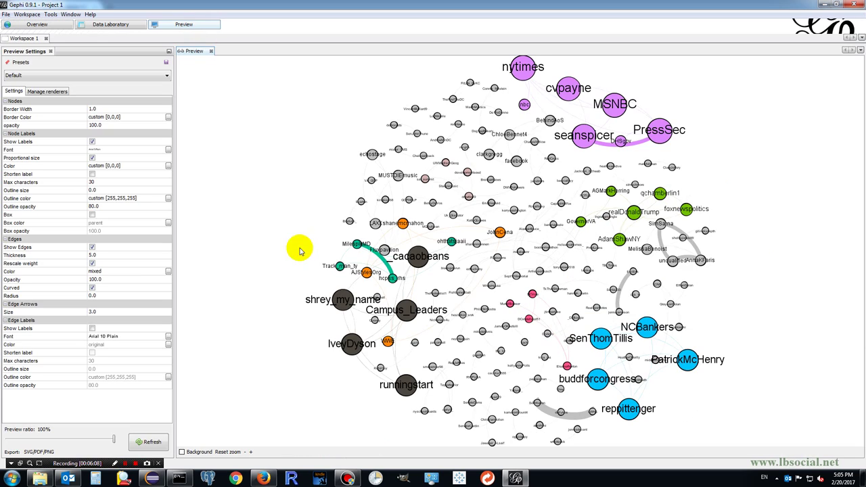
{"action": "left_click", "coordinate": [150, 442]}
{"action": "left_click", "coordinate": [54, 75]}
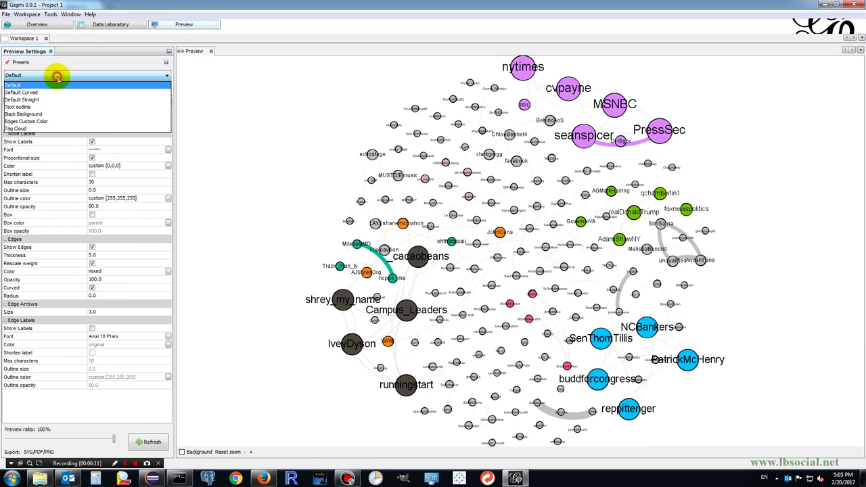
{"action": "left_click", "coordinate": [58, 85]}
{"action": "left_click", "coordinate": [159, 445]}
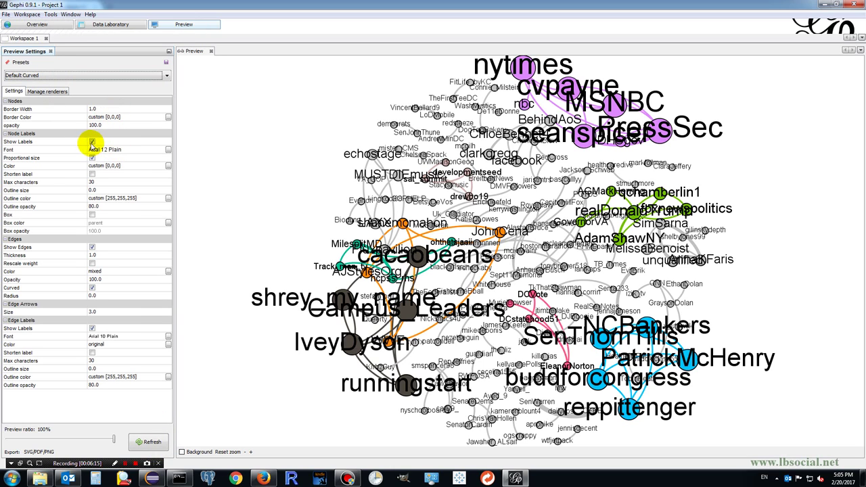
Reduce the font size of the preview's node labels, keeping them shown at proportional size, and refresh.
{"action": "left_click", "coordinate": [92, 146]}
{"action": "left_click", "coordinate": [169, 150]}
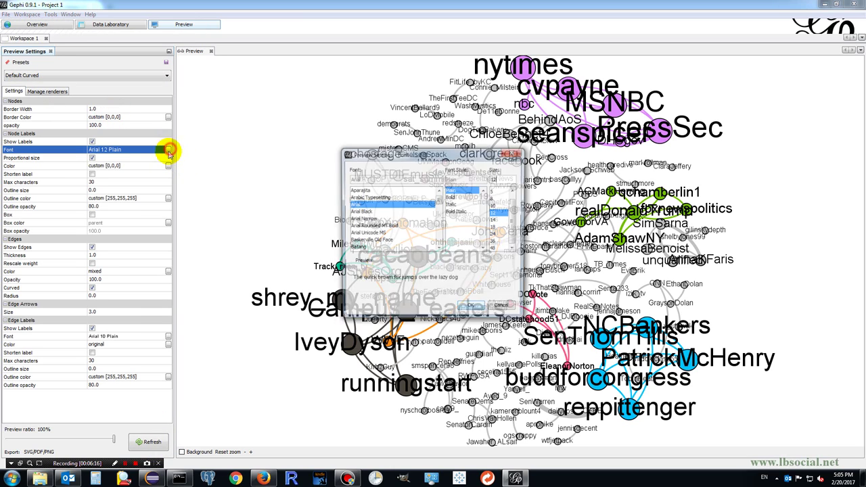
{"action": "left_click", "coordinate": [492, 209]}
{"action": "left_click", "coordinate": [473, 306]}
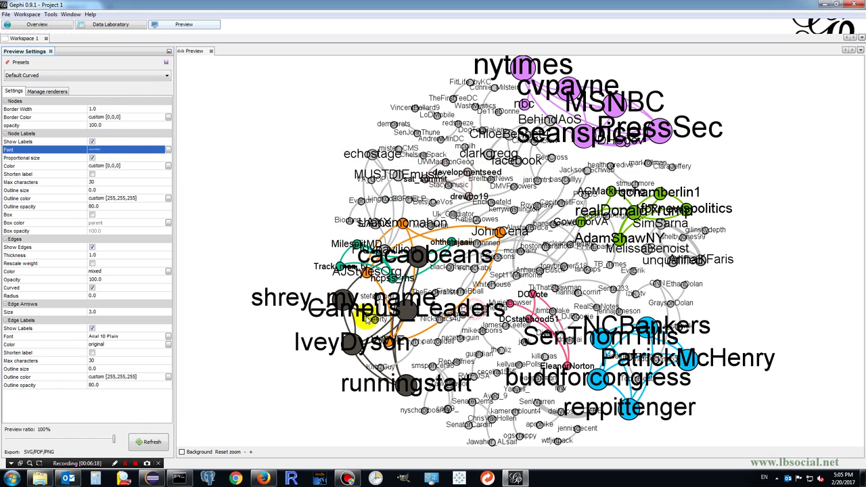
{"action": "left_click", "coordinate": [152, 443]}
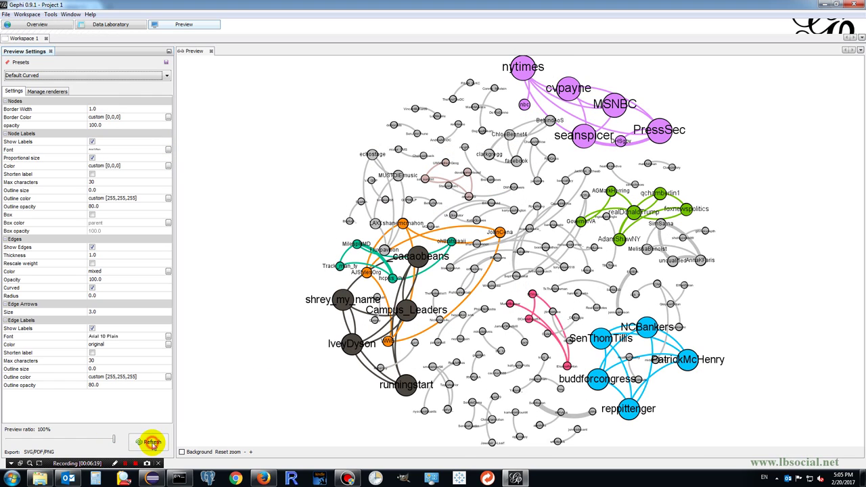
Set the preview's edge thickness to 5, enable weight rescaling for the edges and refresh the rendering.
{"action": "left_click", "coordinate": [93, 248]}
{"action": "left_click", "coordinate": [108, 255]}
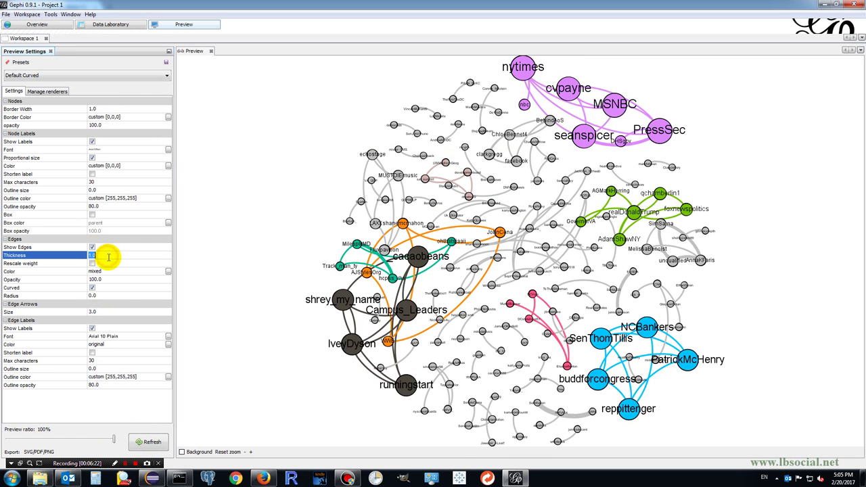
{"action": "type", "text": "5"}
{"action": "left_click", "coordinate": [152, 442]}
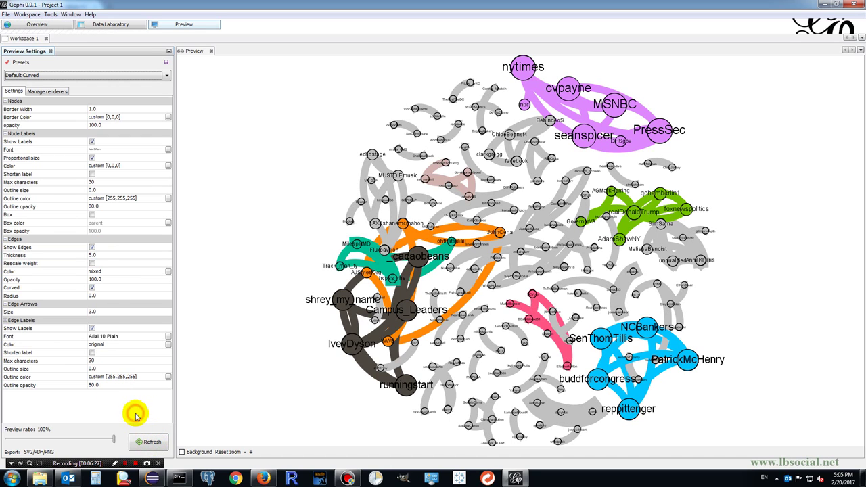
{"action": "left_click", "coordinate": [92, 264]}
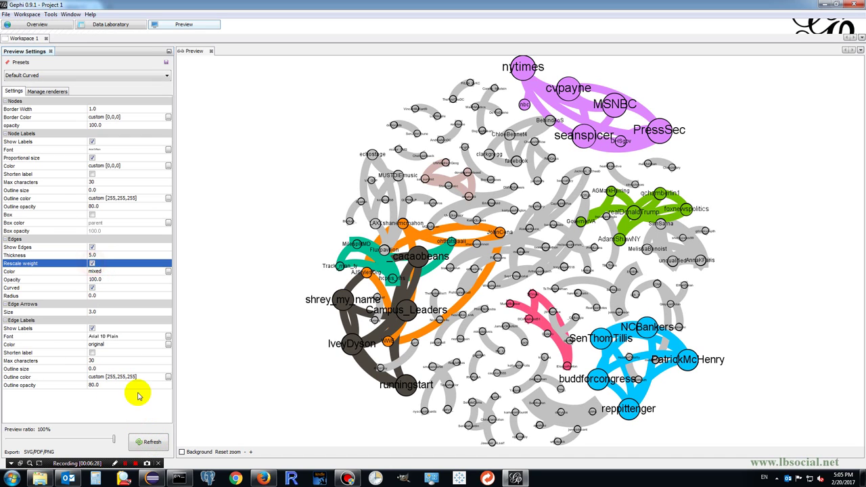
{"action": "left_click", "coordinate": [150, 441]}
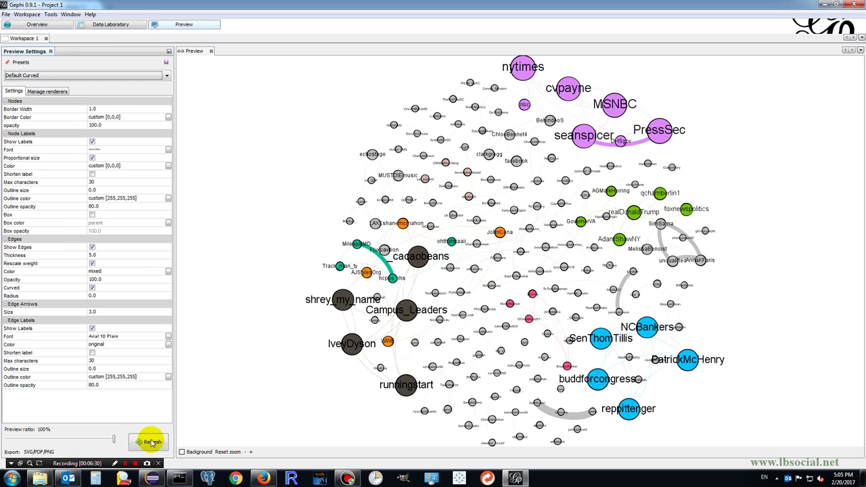
Export the previewed graph to the Desktop as a PNG file named "mentioned user".
{"action": "left_click_drag", "start_coordinate": [396, 326], "coordinate": [378, 313]}
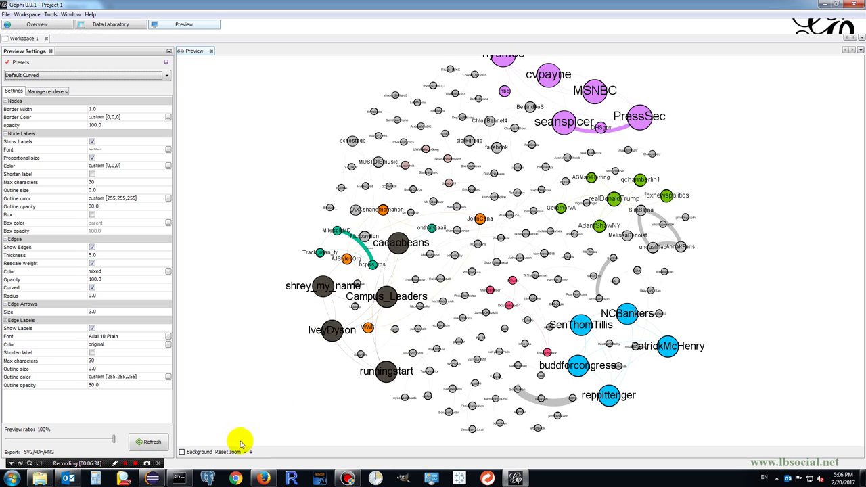
{"action": "left_click_drag", "start_coordinate": [380, 265], "coordinate": [385, 273]}
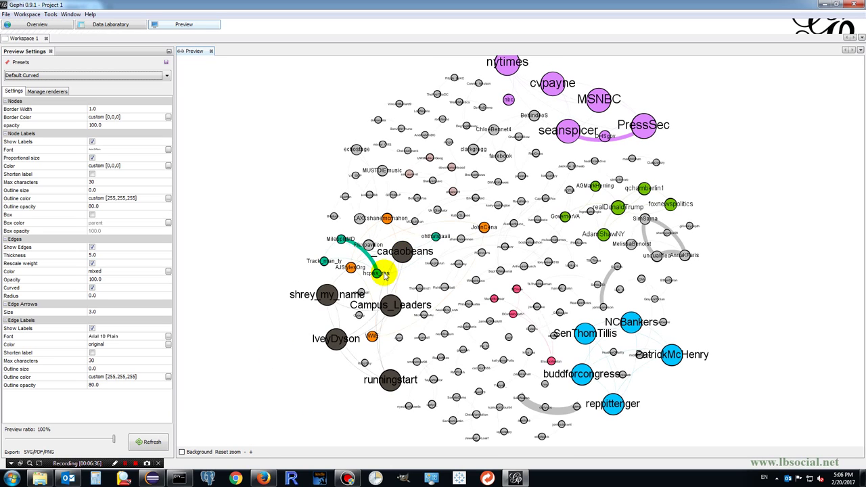
{"action": "left_click", "coordinate": [245, 452]}
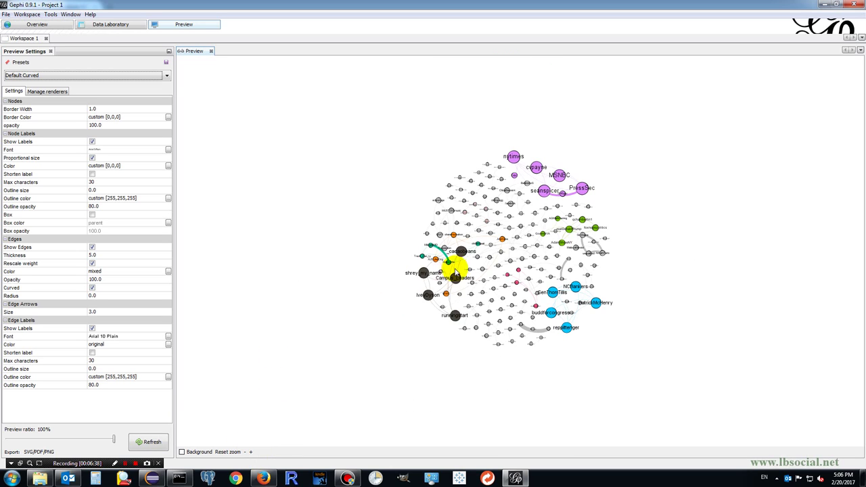
{"action": "scroll", "coordinate": [523, 250], "scroll_direction": "down", "scroll_amount": 2}
{"action": "scroll", "coordinate": [524, 247], "scroll_direction": "up", "scroll_amount": 5}
{"action": "scroll", "coordinate": [524, 244], "scroll_direction": "down", "scroll_amount": 2}
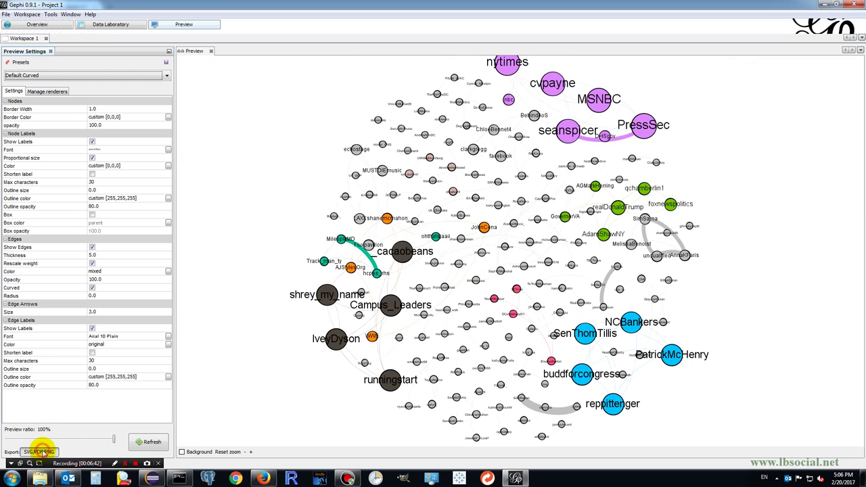
{"action": "left_click", "coordinate": [40, 451]}
{"action": "left_click", "coordinate": [414, 297]}
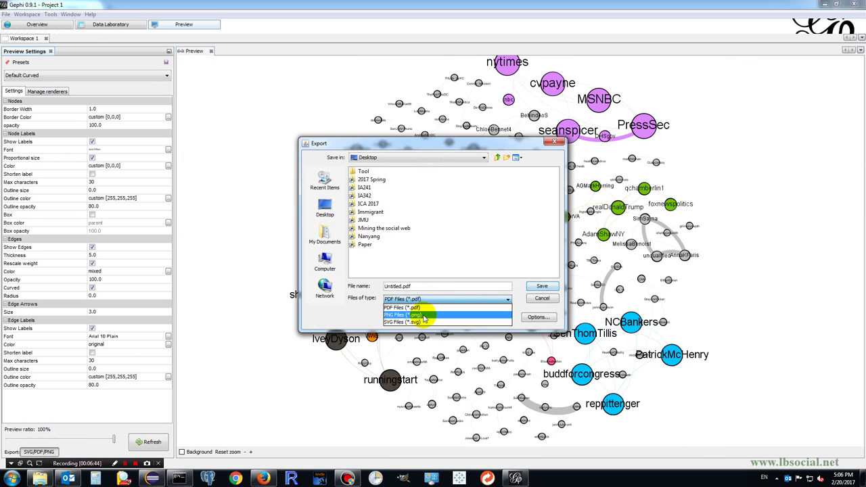
{"action": "left_click", "coordinate": [423, 316]}
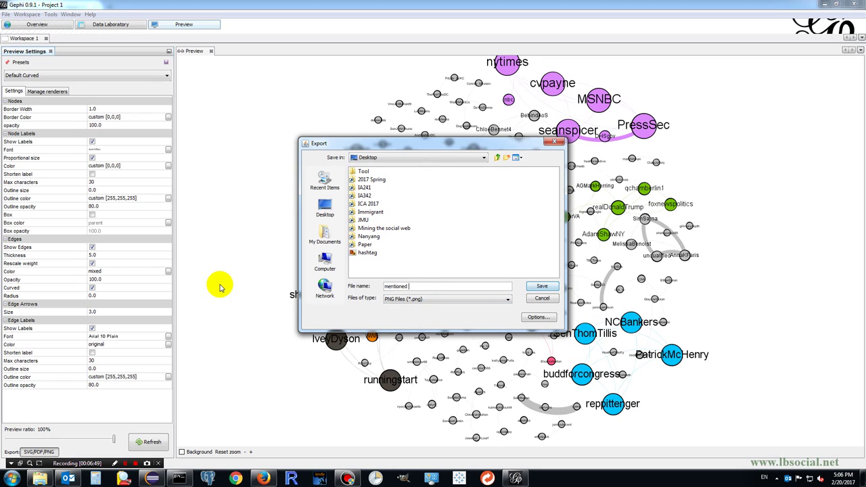
{"action": "left_click", "coordinate": [539, 286]}
Switch to File Explorer and view the exported "mentioned user" image from the Desktop.
{"action": "left_click", "coordinate": [40, 478]}
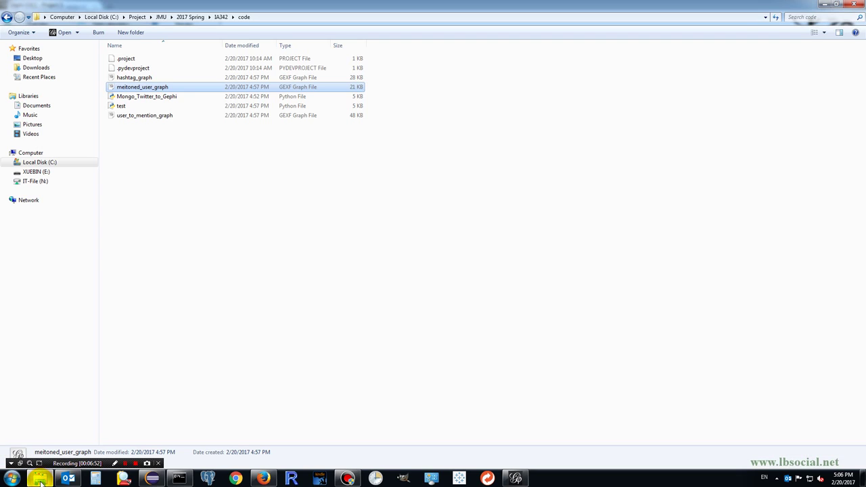
{"action": "left_click", "coordinate": [31, 59]}
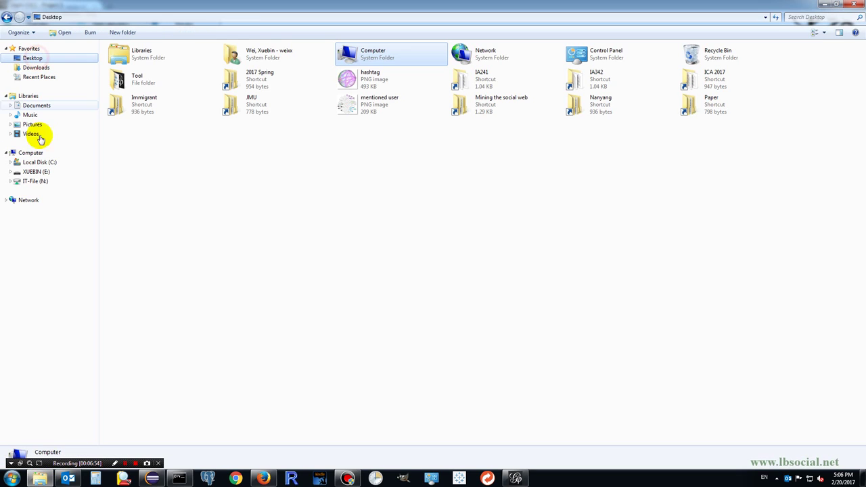
{"action": "double_click", "coordinate": [365, 107]}
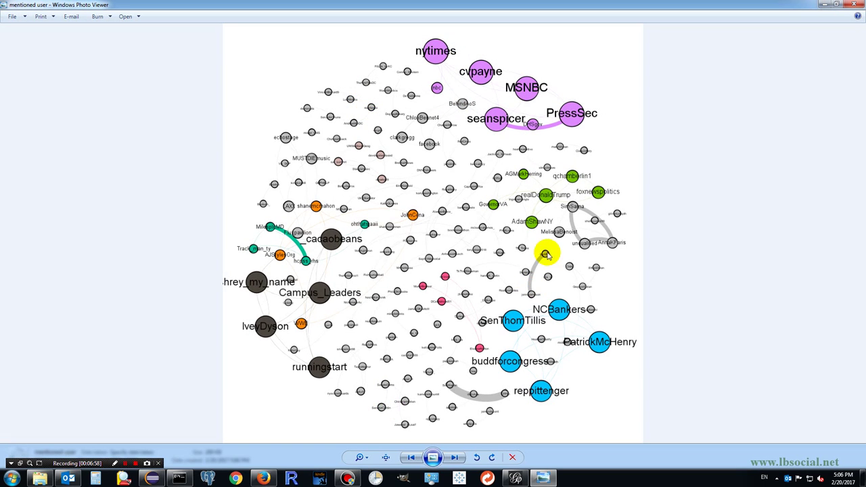
{"action": "left_click", "coordinate": [820, 6]}
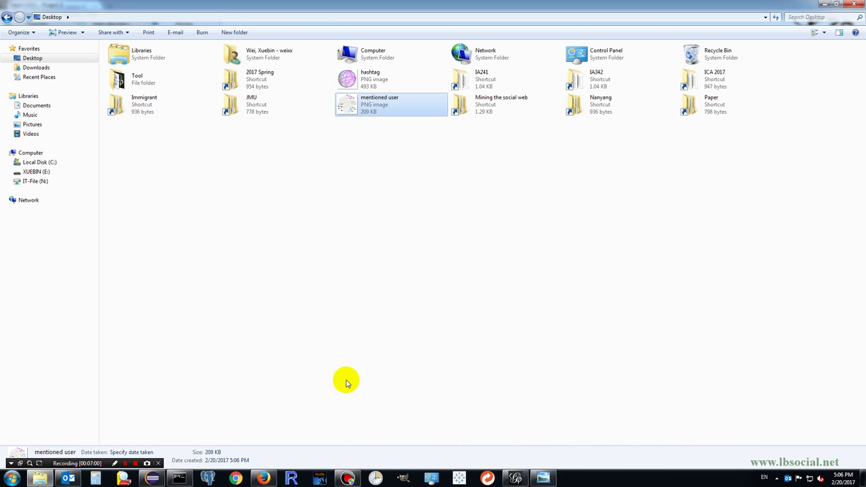
Return to Gephi and close it without saving the project.
{"action": "left_click", "coordinate": [517, 477]}
{"action": "left_click", "coordinate": [859, 4]}
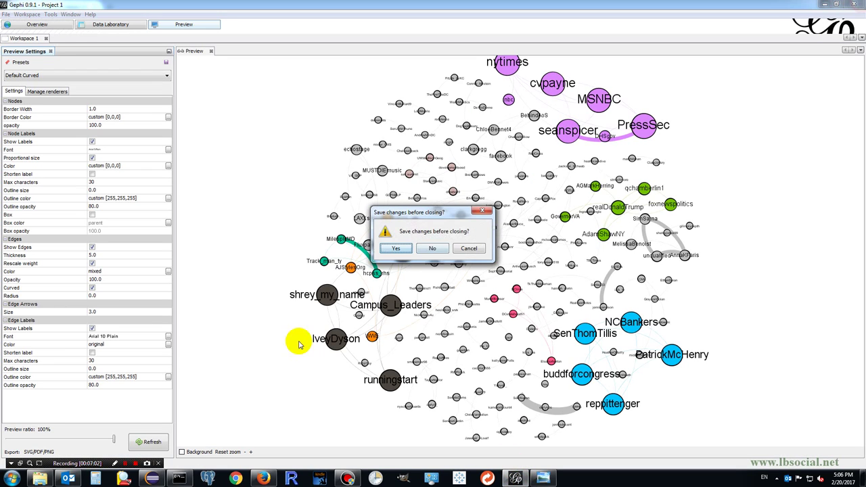
{"action": "left_click", "coordinate": [441, 246]}
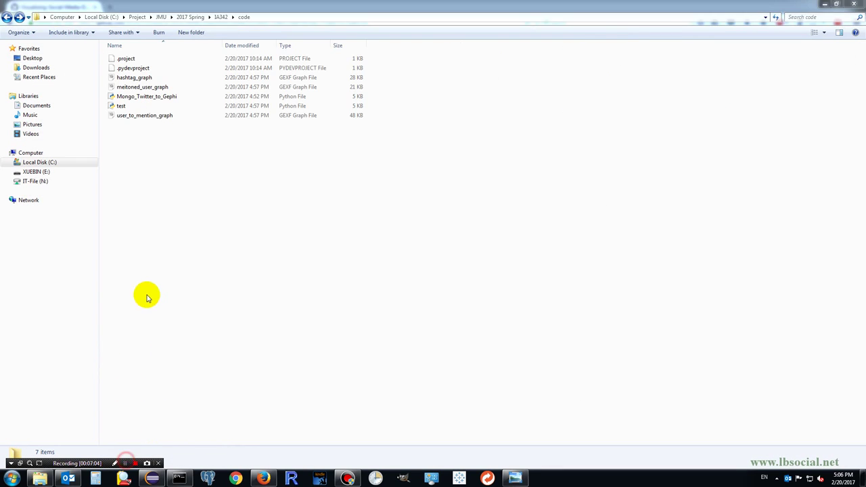
Open user_to_mention_graph from the code folder in Gephi and import it as a new directed graph.
{"action": "double_click", "coordinate": [145, 115]}
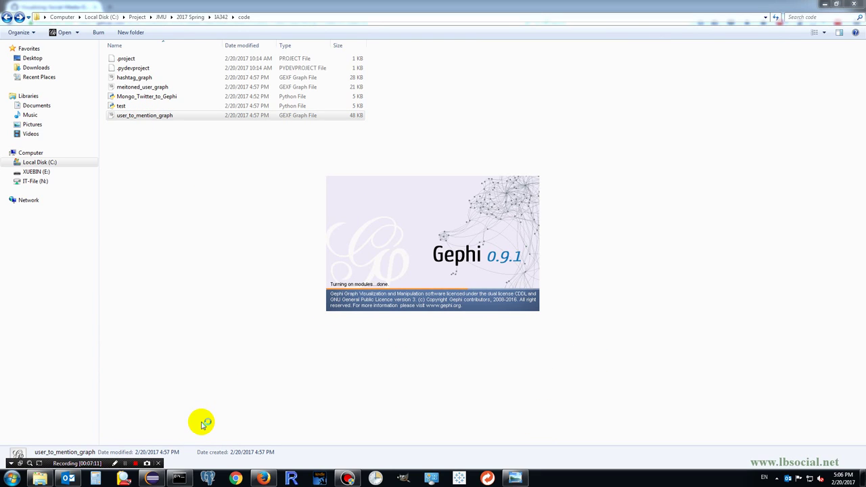
{"action": "left_click", "coordinate": [115, 463]}
{"action": "left_click_drag", "start_coordinate": [287, 238], "coordinate": [381, 274]}
{"action": "left_click", "coordinate": [114, 463]}
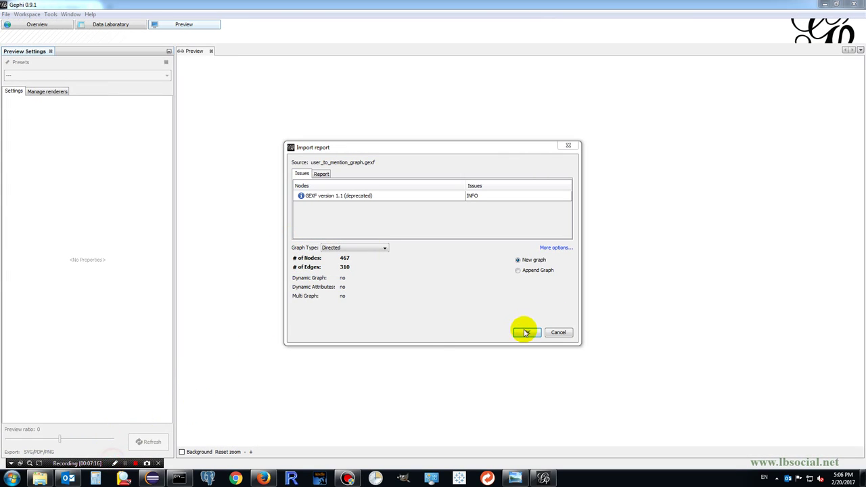
{"action": "left_click", "coordinate": [526, 332]}
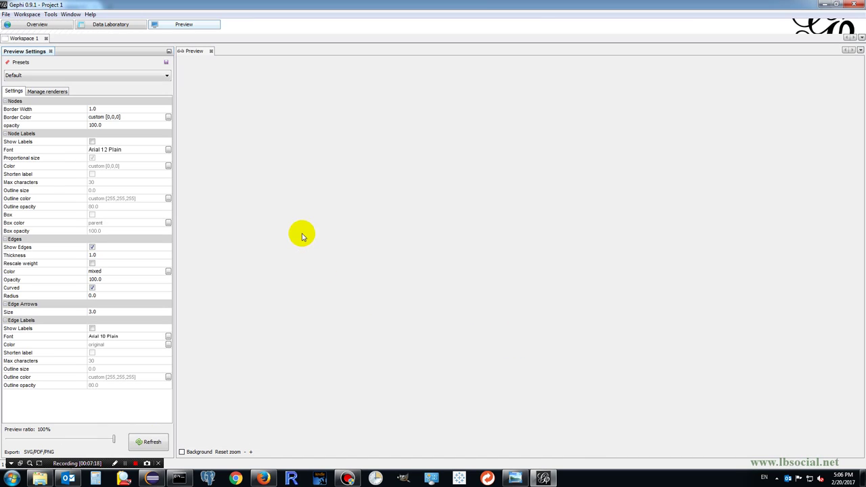
Compute the average weighted degree of the user-to-mention graph and examine the report down to its Out-Degree Distribution.
{"action": "left_click", "coordinate": [56, 24]}
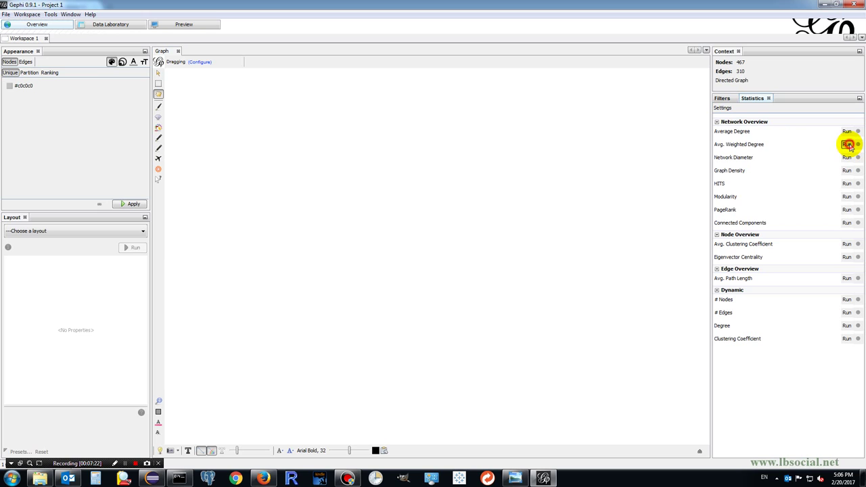
{"action": "left_click", "coordinate": [847, 144]}
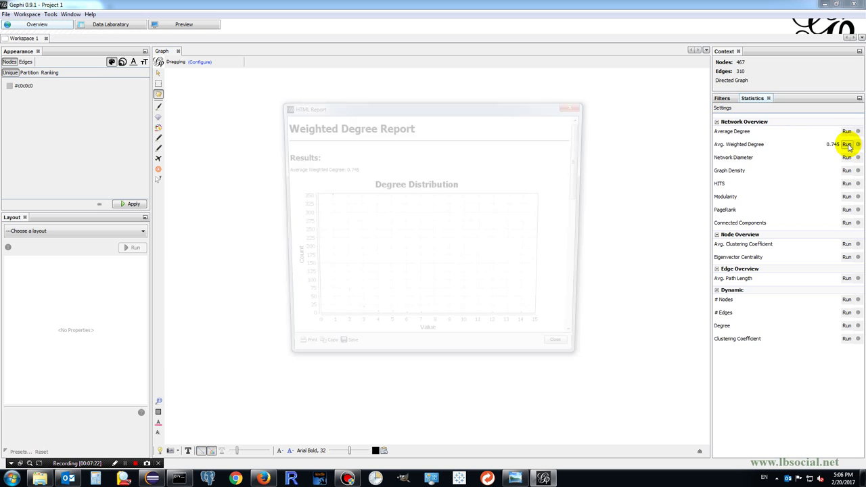
{"action": "left_click_drag", "start_coordinate": [584, 194], "coordinate": [566, 348]}
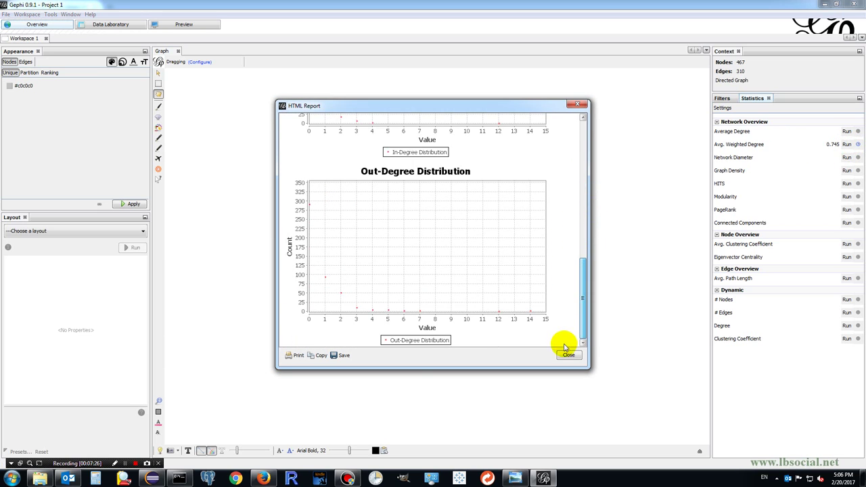
Save the weighted degree report to the Desktop under the name "degree" and close the report.
{"action": "left_click", "coordinate": [342, 357]}
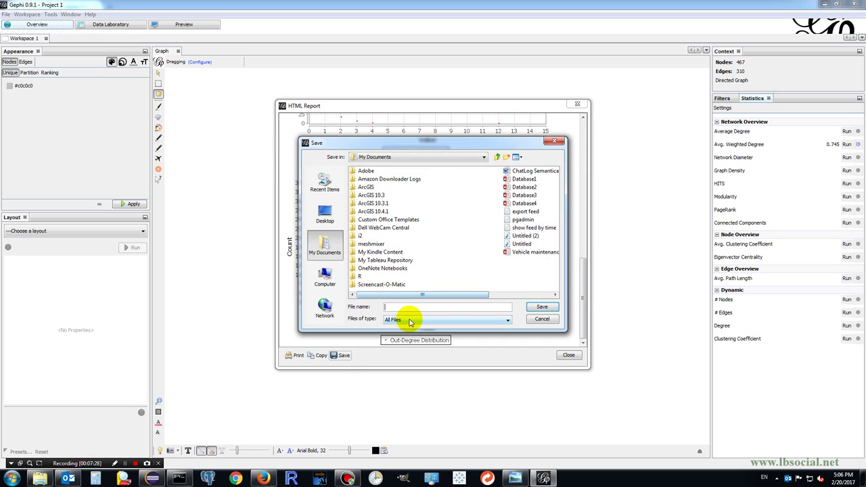
{"action": "left_click", "coordinate": [408, 320]}
{"action": "left_click", "coordinate": [408, 326]}
{"action": "left_click", "coordinate": [325, 214]}
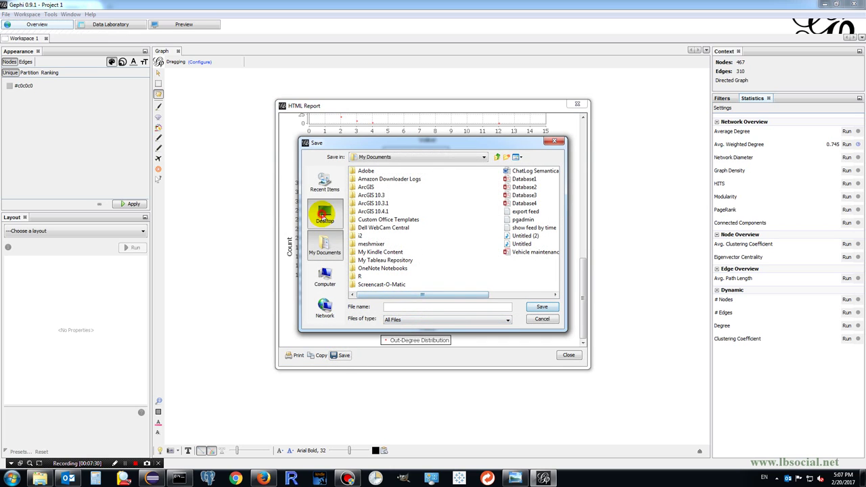
{"action": "left_click", "coordinate": [421, 311]}
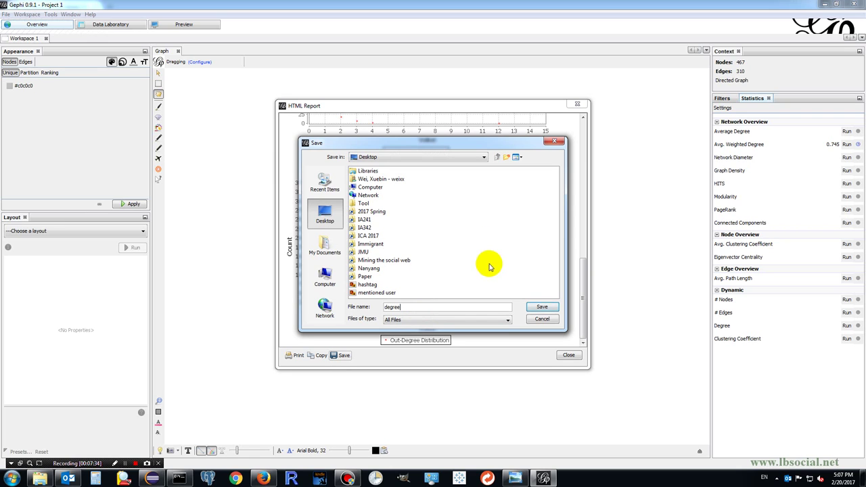
{"action": "left_click", "coordinate": [542, 308]}
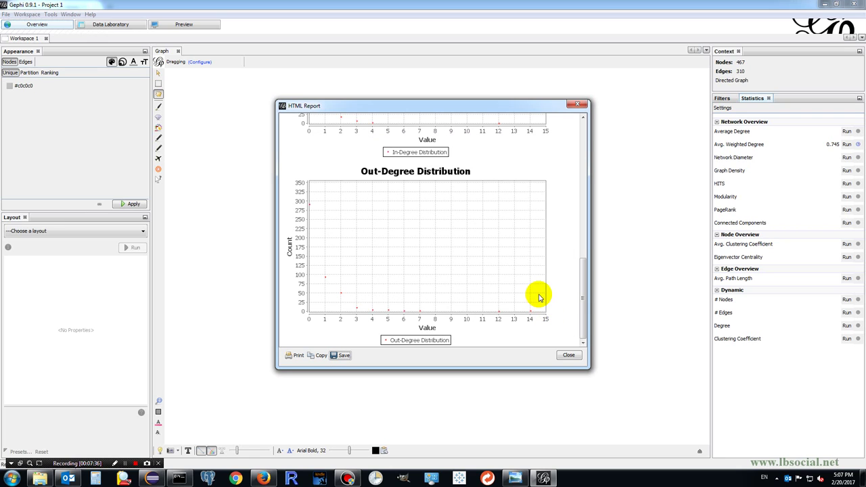
{"action": "left_click", "coordinate": [580, 106]}
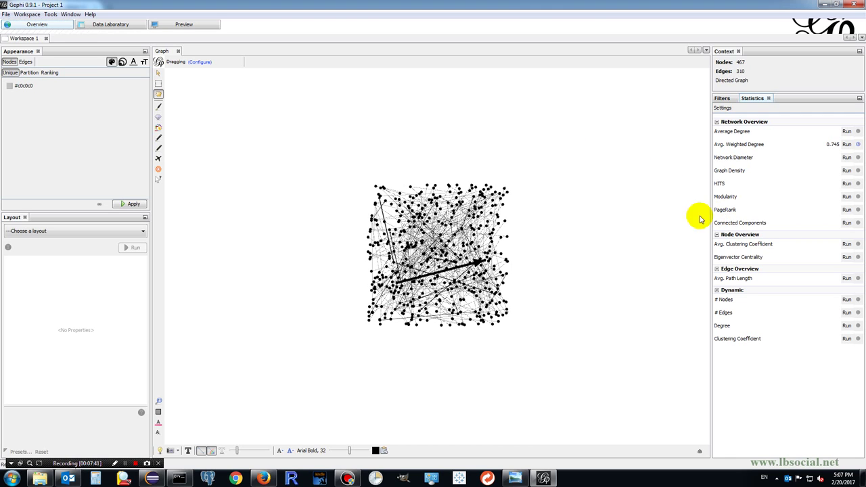
Open the degree folder on the Desktop in Windows Explorer and view the saved in-degree, out-degree and weighted degree distribution images.
{"action": "left_click", "coordinate": [124, 462]}
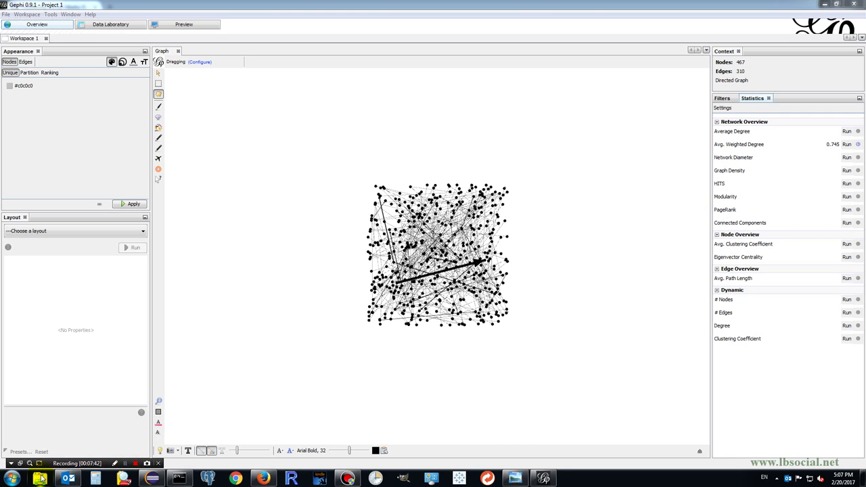
{"action": "left_click", "coordinate": [41, 478]}
{"action": "left_click", "coordinate": [48, 58]}
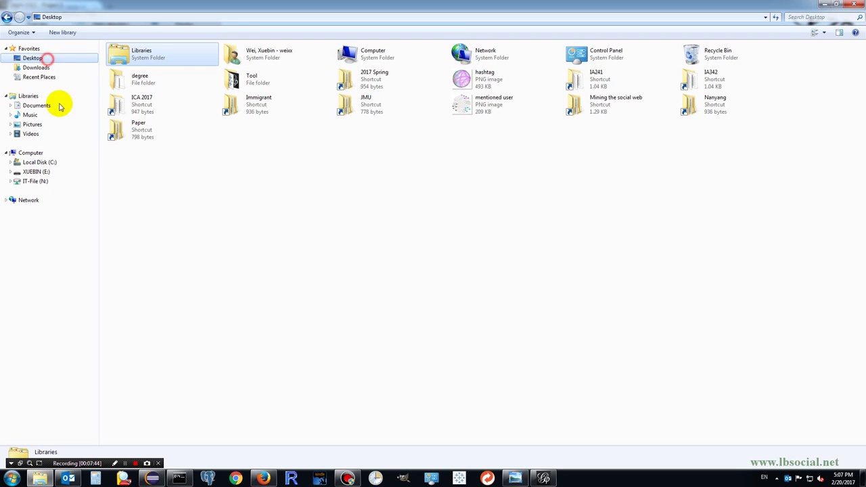
{"action": "double_click", "coordinate": [155, 83]}
{"action": "double_click", "coordinate": [126, 77]}
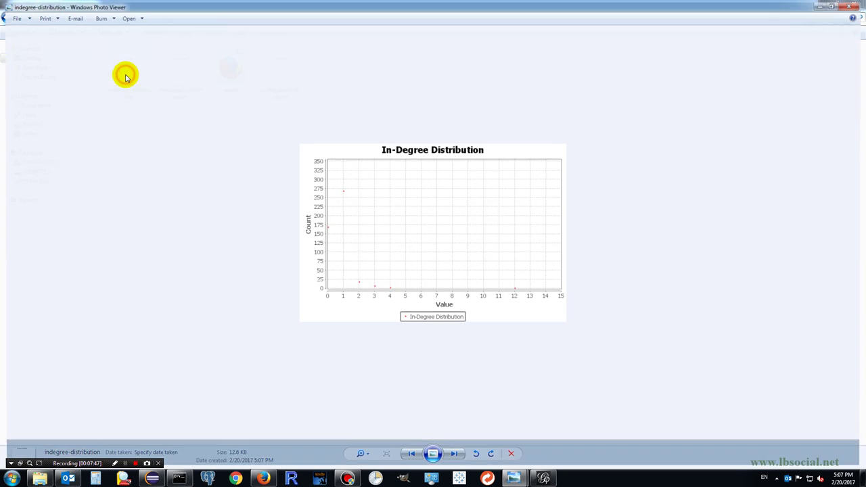
{"action": "left_click", "coordinate": [453, 458]}
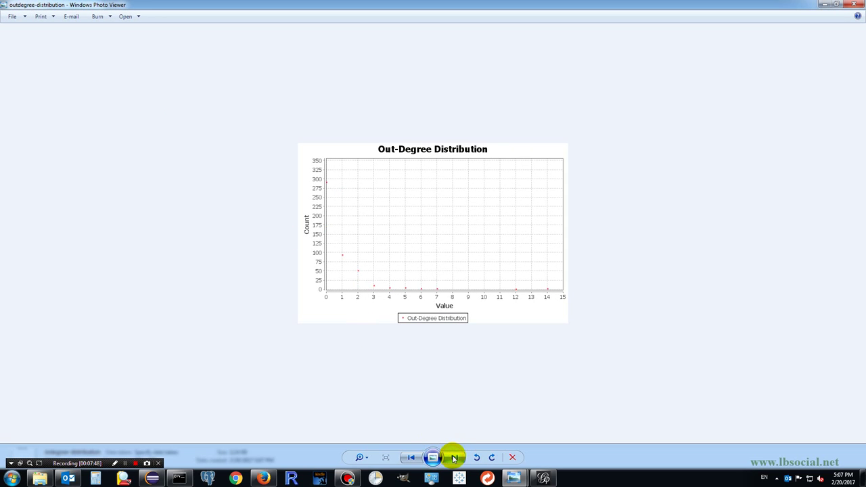
{"action": "left_click", "coordinate": [454, 457]}
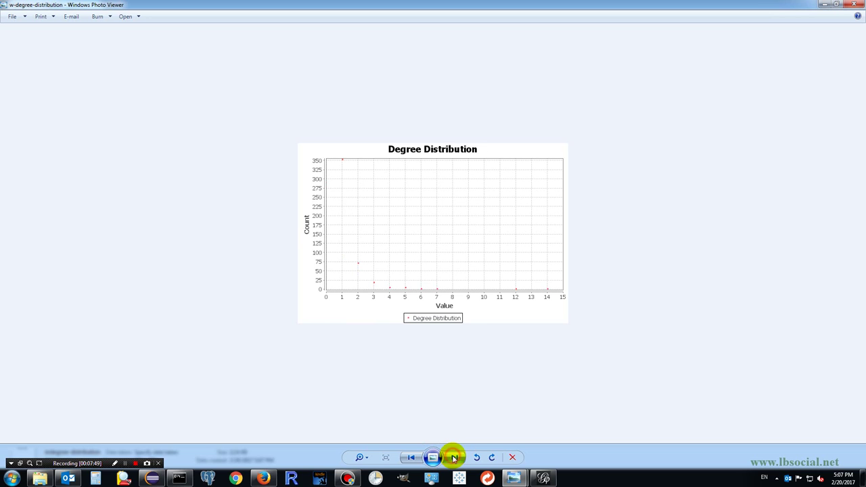
{"action": "left_click", "coordinate": [854, 5]}
{"action": "left_click", "coordinate": [379, 296]}
Return to Gephi, compute the directed connected components, examine the report's Size Distribution and close it.
{"action": "left_click", "coordinate": [544, 478]}
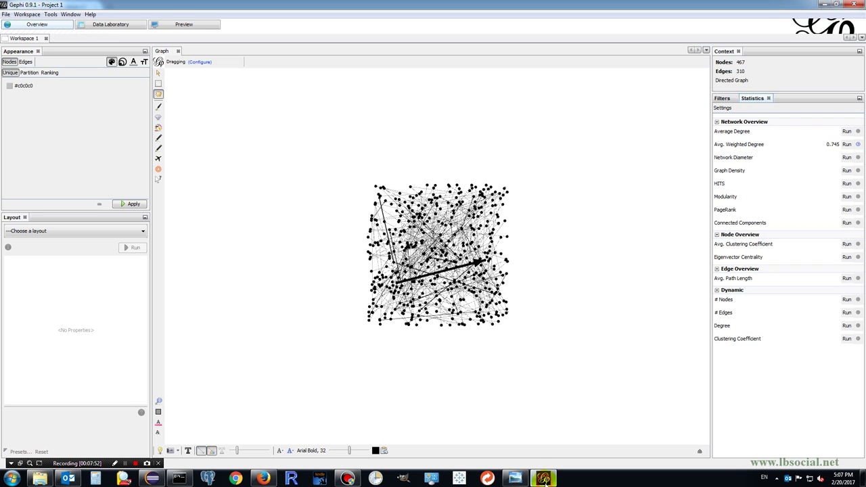
{"action": "left_click", "coordinate": [846, 222]}
{"action": "left_click", "coordinate": [509, 307]}
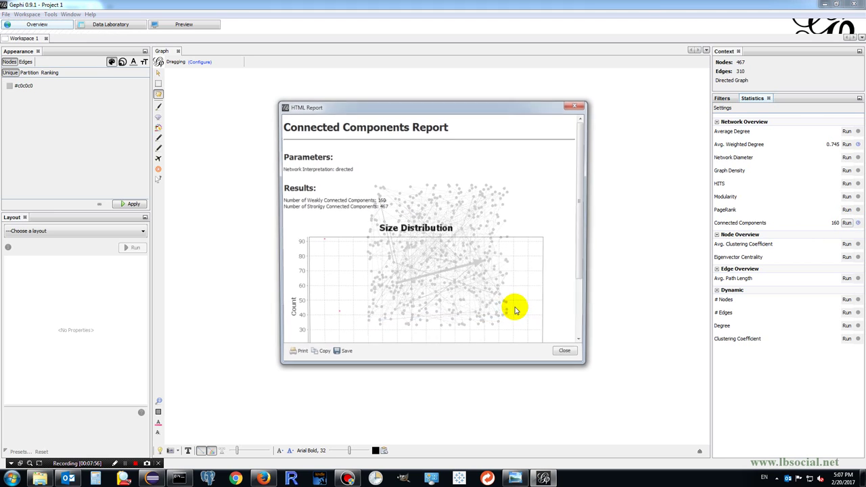
{"action": "left_click_drag", "start_coordinate": [581, 252], "coordinate": [580, 322]}
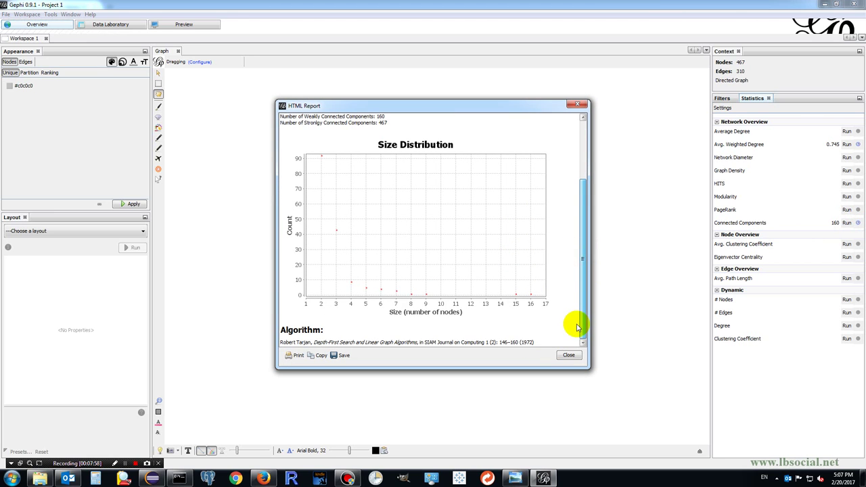
{"action": "left_click", "coordinate": [568, 356]}
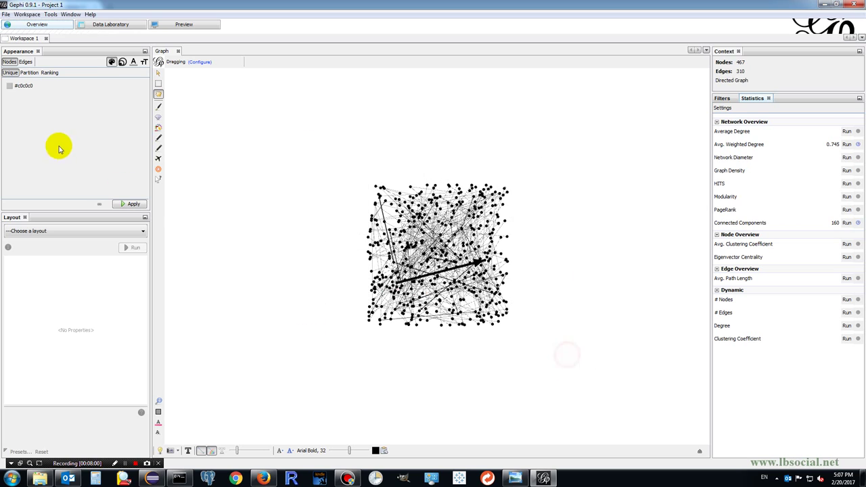
Color the nodes by partition using the Component ID attribute.
{"action": "left_click", "coordinate": [28, 73]}
{"action": "left_click", "coordinate": [74, 84]}
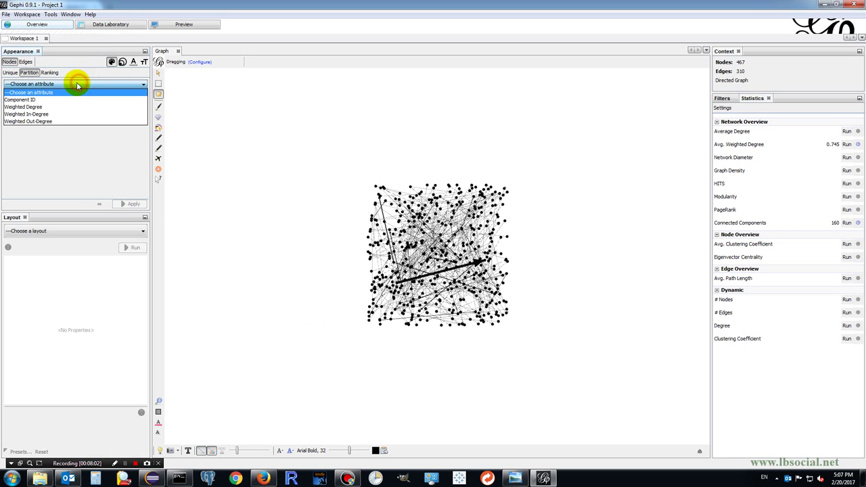
{"action": "left_click", "coordinate": [70, 102]}
{"action": "left_click", "coordinate": [132, 205]}
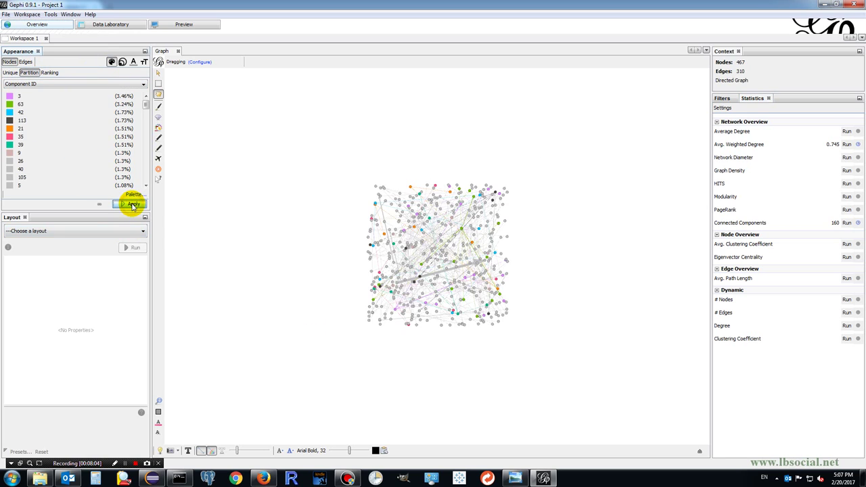
Size the nodes by Out-Degree ranking with a minimum size of 2 and a maximum size of 8.
{"action": "left_click", "coordinate": [123, 63]}
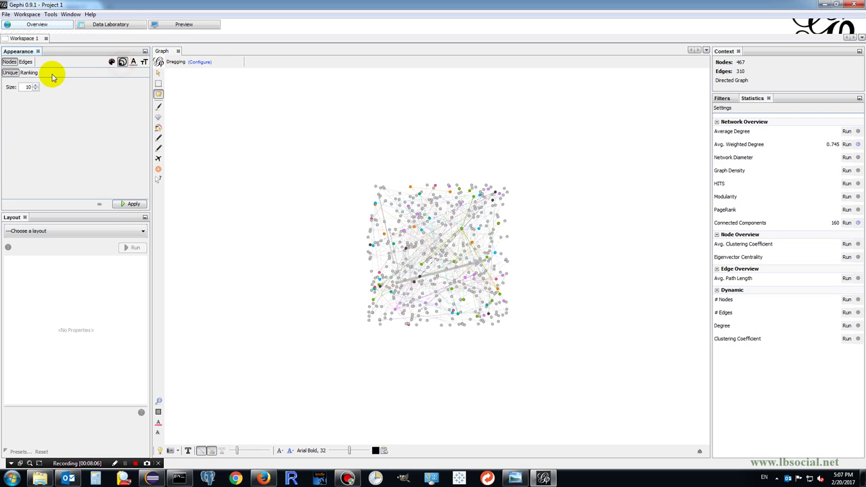
{"action": "left_click", "coordinate": [32, 73]}
{"action": "left_click", "coordinate": [40, 84]}
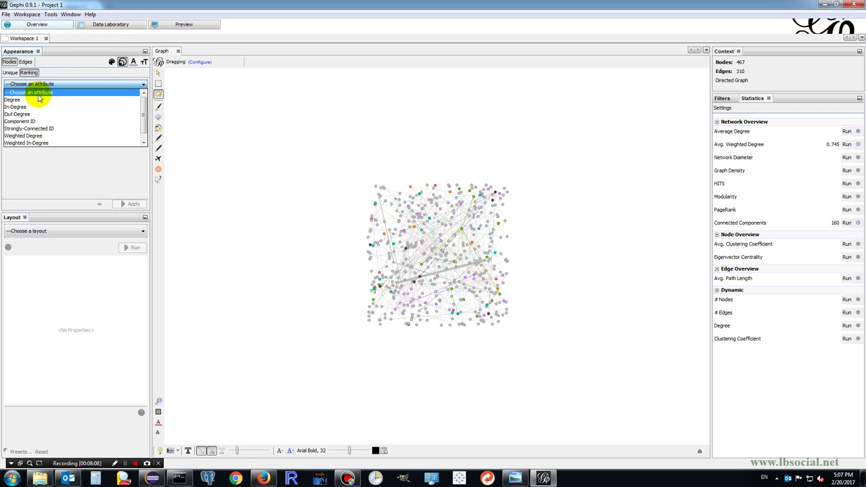
{"action": "left_click", "coordinate": [33, 114]}
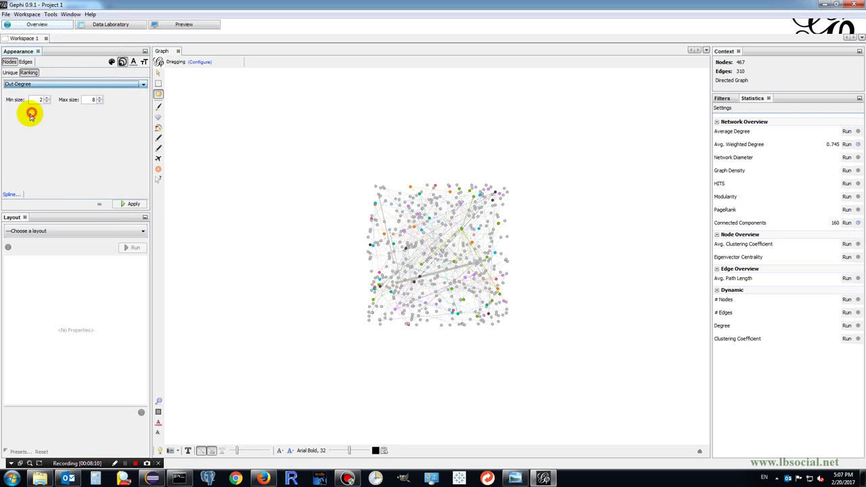
{"action": "left_click", "coordinate": [132, 204]}
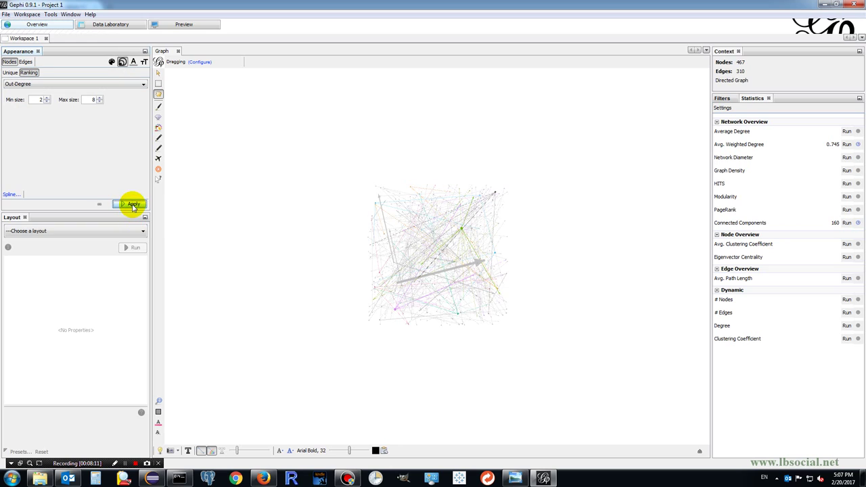
Lay out the graph with ForceAtlas 2 using Approximate Repulsion, Stronger Gravity and Prevent Overlap, stopping it once the nodes have spread out.
{"action": "left_click", "coordinate": [96, 235]}
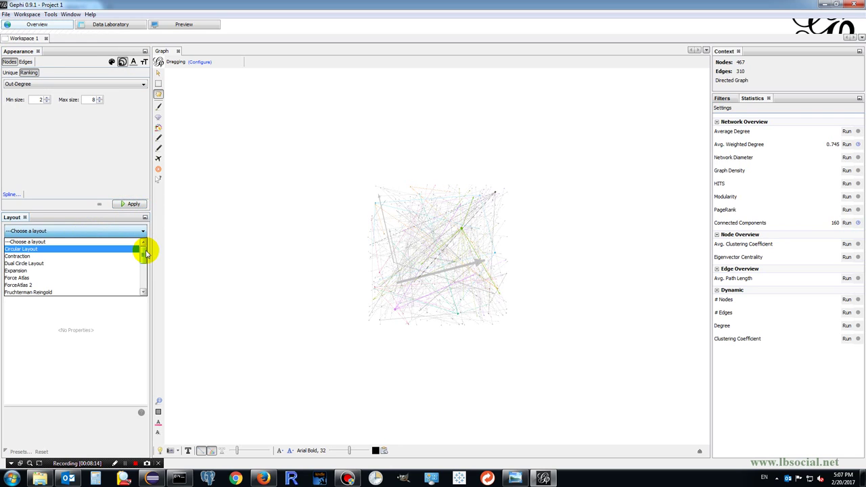
{"action": "left_click", "coordinate": [112, 286]}
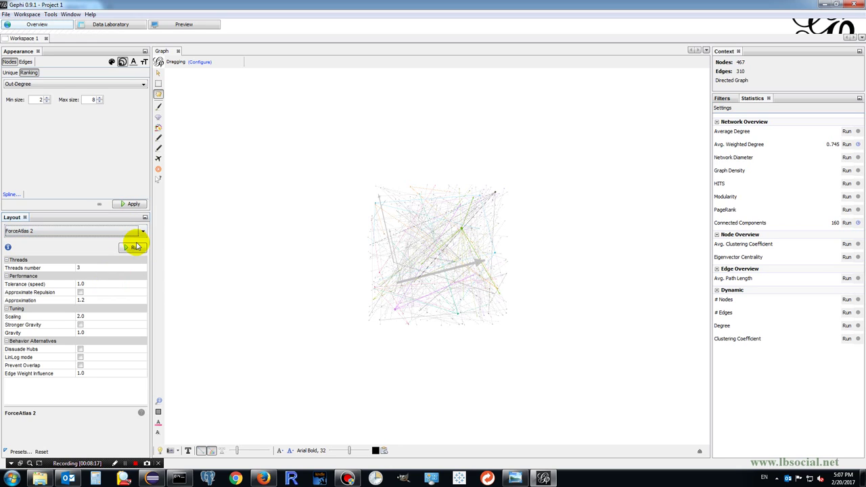
{"action": "left_click", "coordinate": [80, 292]}
{"action": "left_click", "coordinate": [80, 325]}
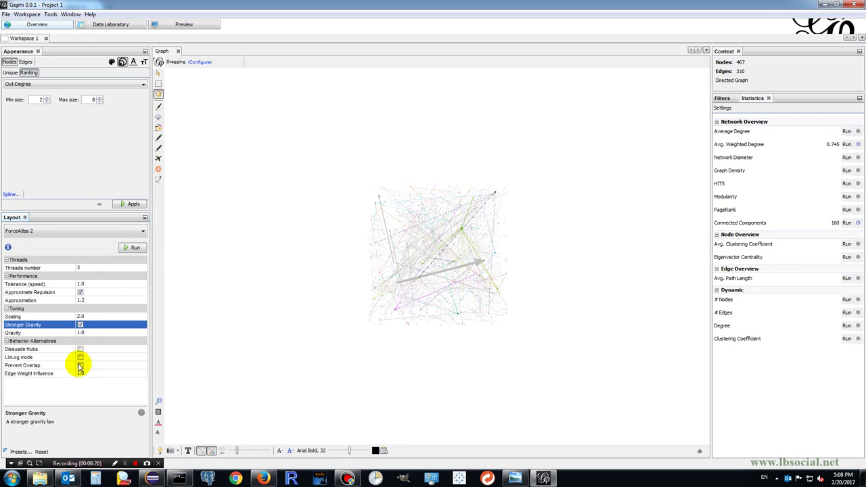
{"action": "left_click", "coordinate": [80, 365]}
{"action": "left_click", "coordinate": [130, 247]}
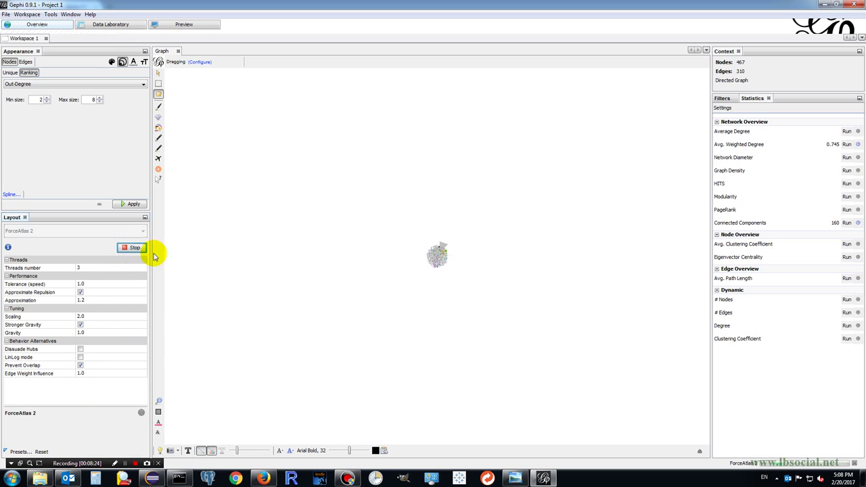
{"action": "scroll", "coordinate": [445, 254], "scroll_direction": "up", "scroll_amount": 10}
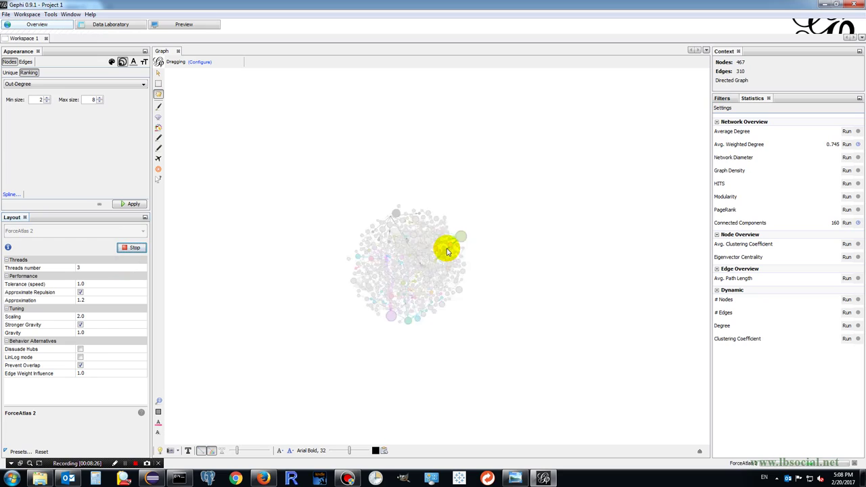
{"action": "left_click", "coordinate": [129, 250]}
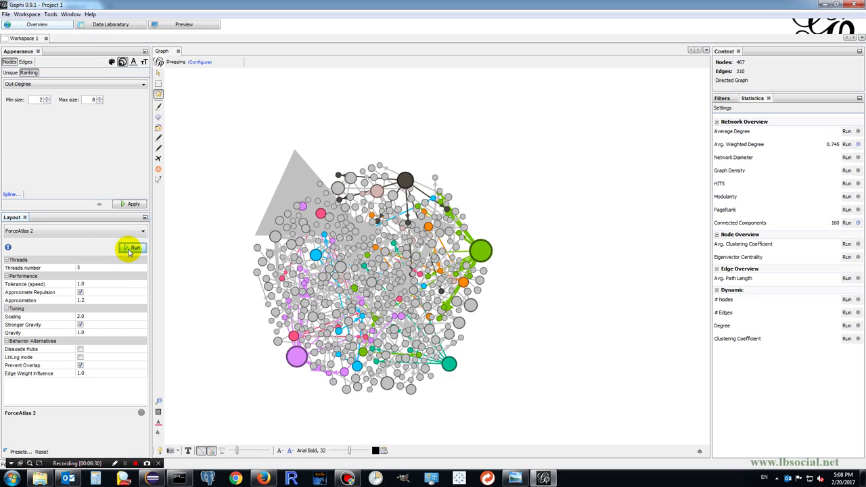
Run the Noverlap layout on the graph with speed 3.0, ratio 1.2 and margin 5.0.
{"action": "left_click", "coordinate": [103, 231]}
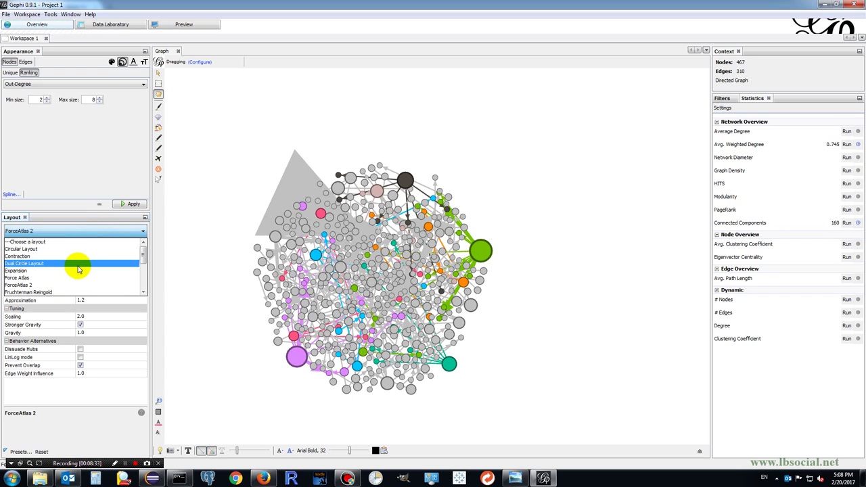
{"action": "scroll", "coordinate": [72, 276], "scroll_direction": "down", "scroll_amount": 3}
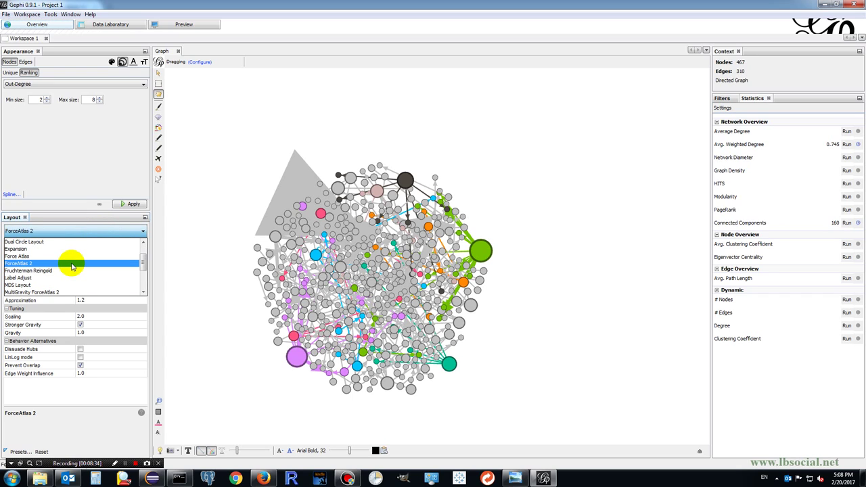
{"action": "scroll", "coordinate": [70, 277], "scroll_direction": "down", "scroll_amount": 7}
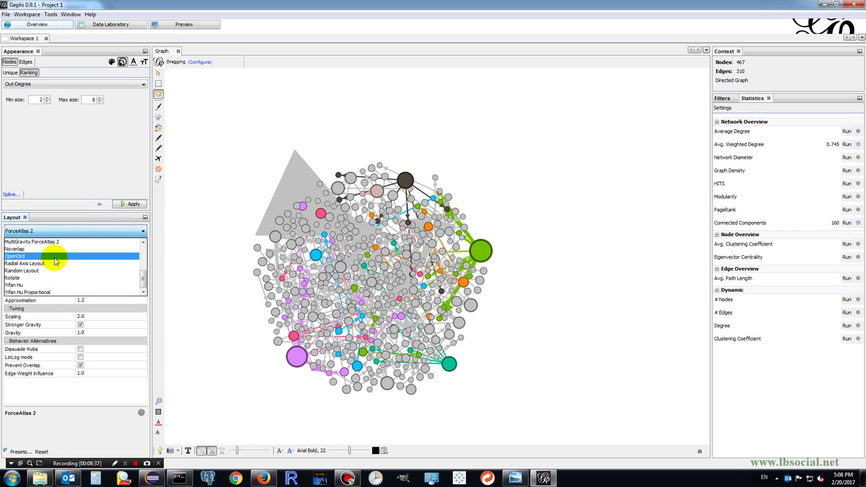
{"action": "left_click", "coordinate": [55, 250]}
{"action": "left_click", "coordinate": [131, 247]}
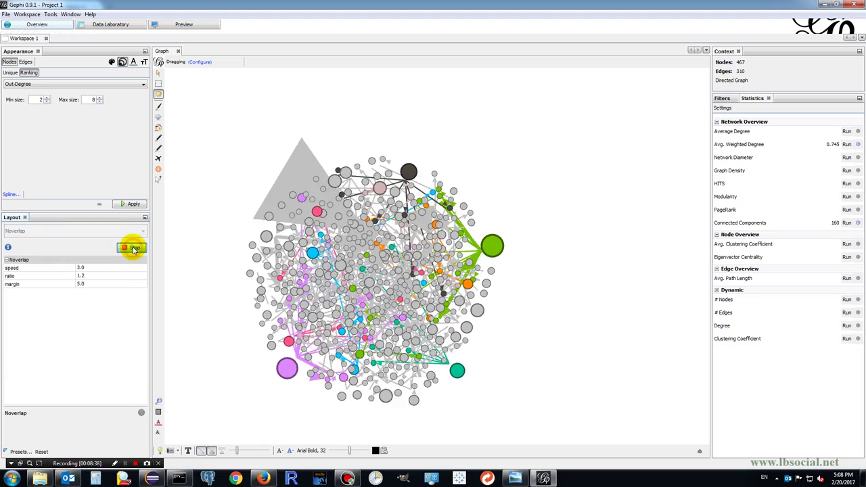